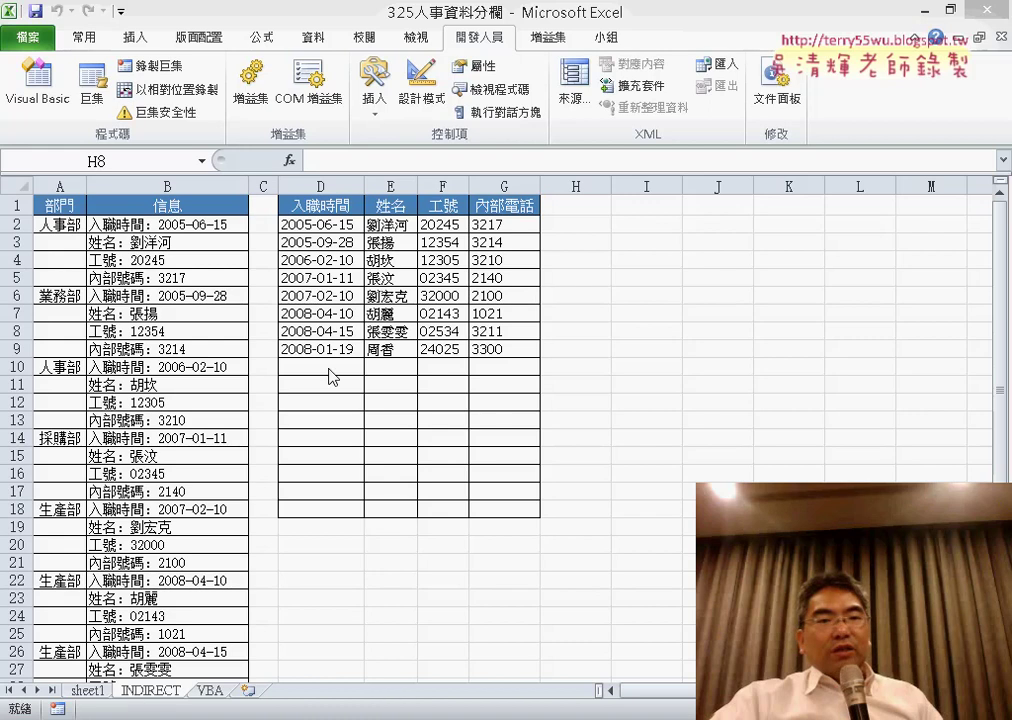
- Clear D2:G9 and insert INDIRECT into D2 from the Lookup & Reference category
left_click_drag(323, 225, 488, 343)
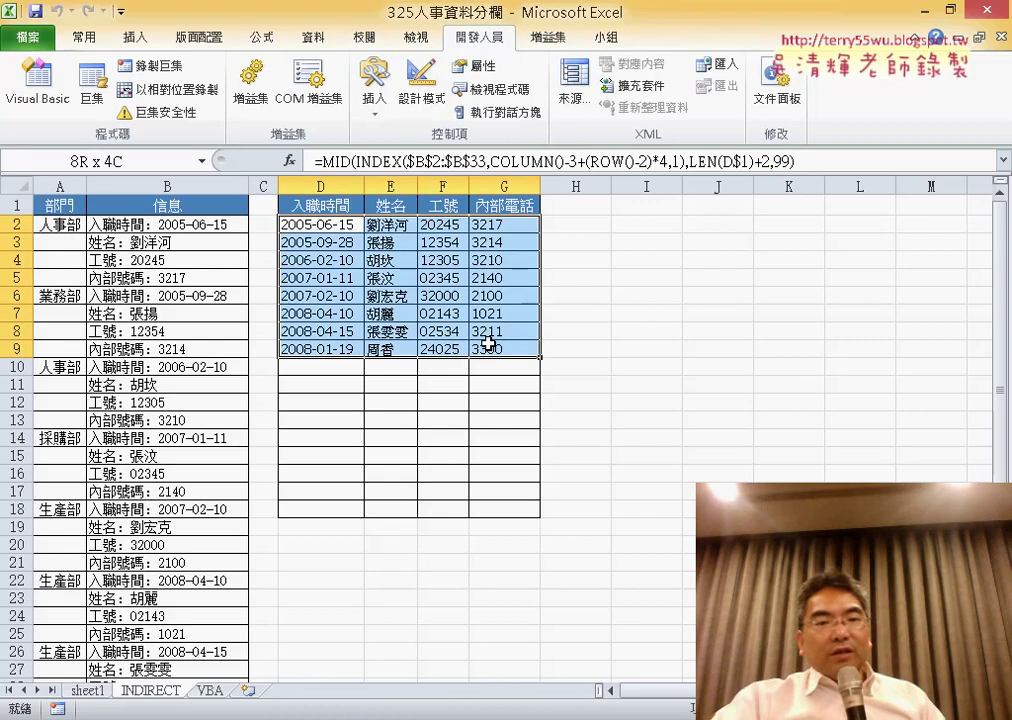
key("Delete")
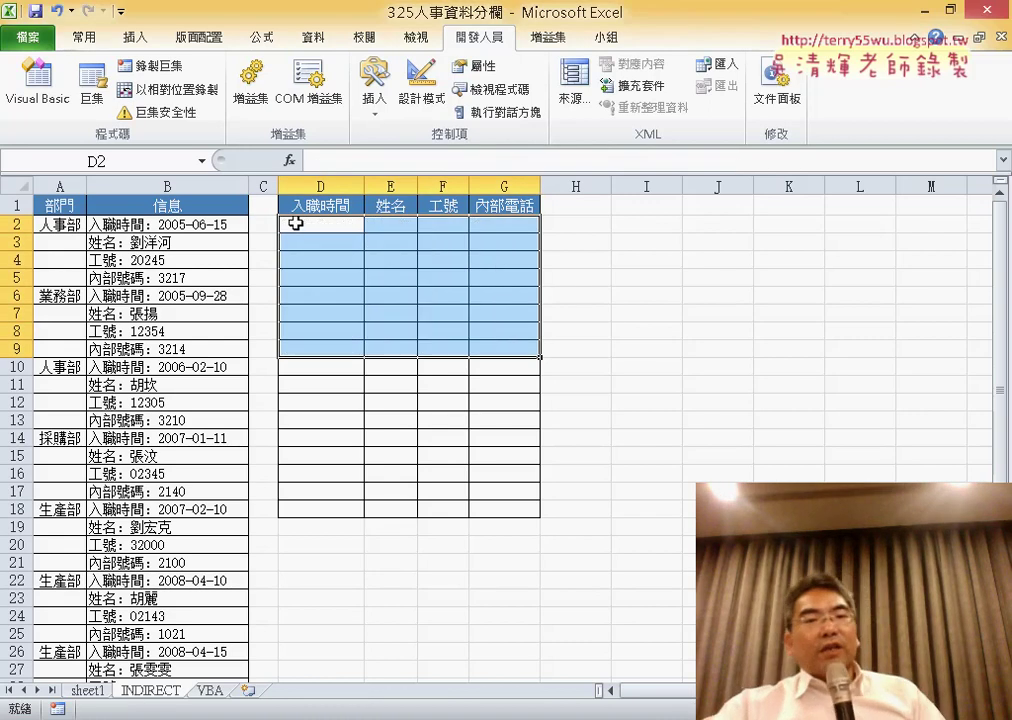
left_click(296, 223)
left_click(289, 160)
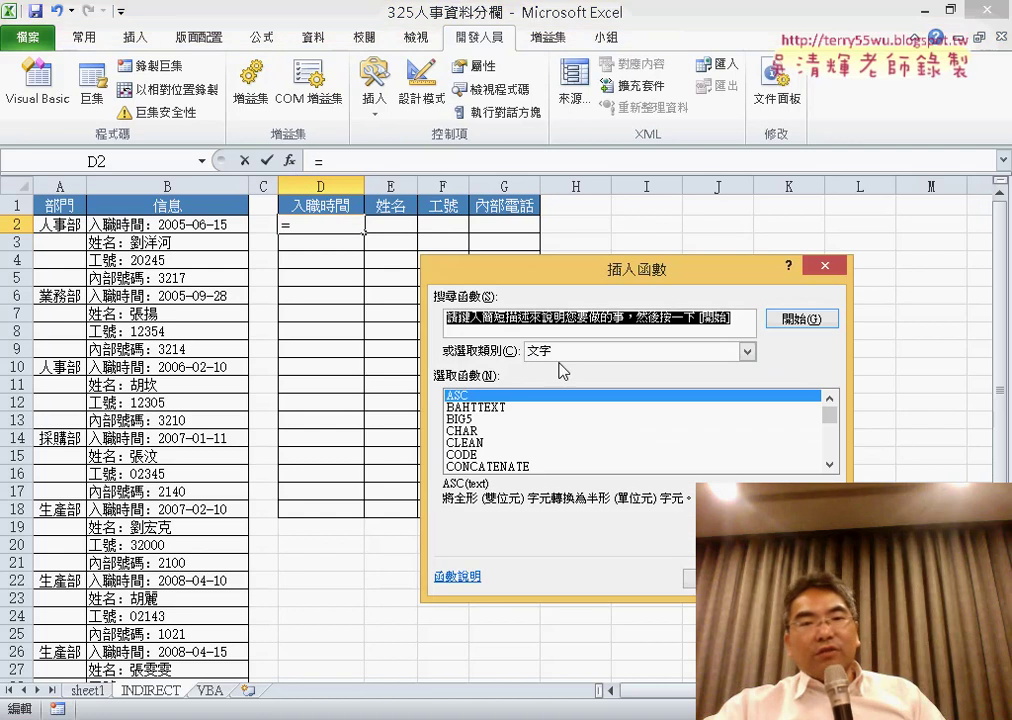
left_click(600, 351)
left_click(590, 443)
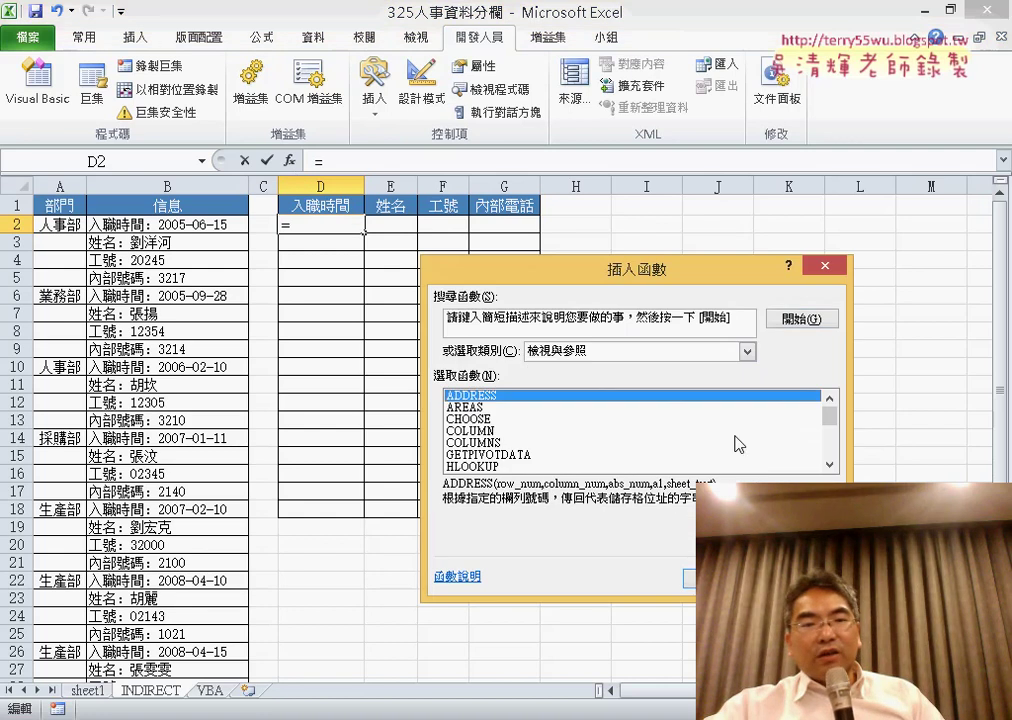
left_click_drag(829, 425, 829, 438)
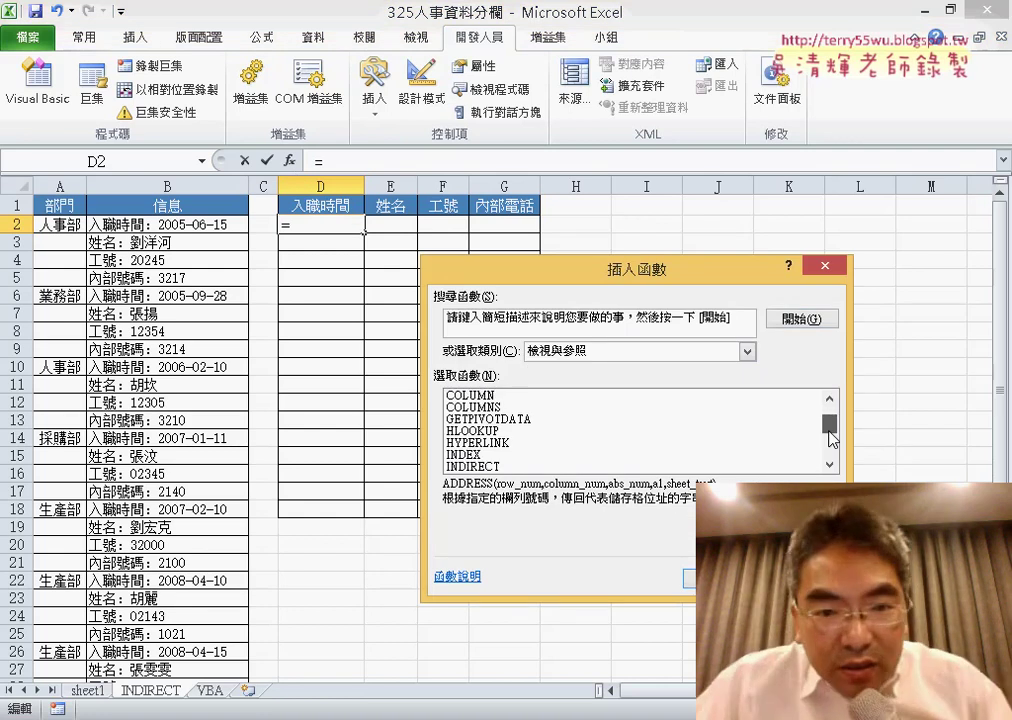
left_click(507, 443)
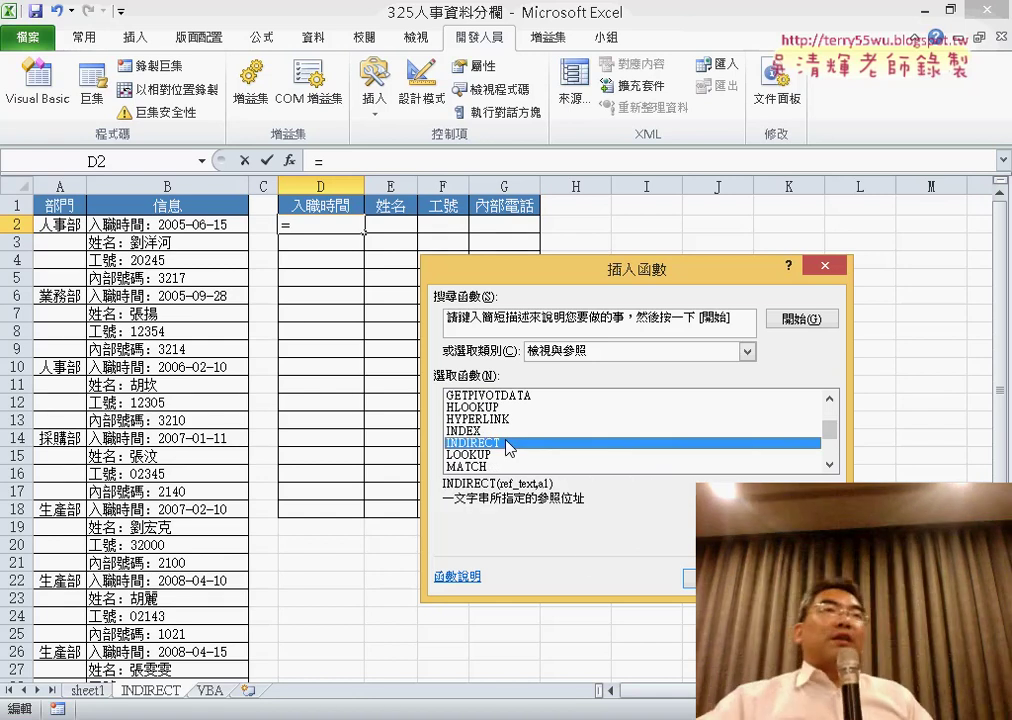
key("Return")
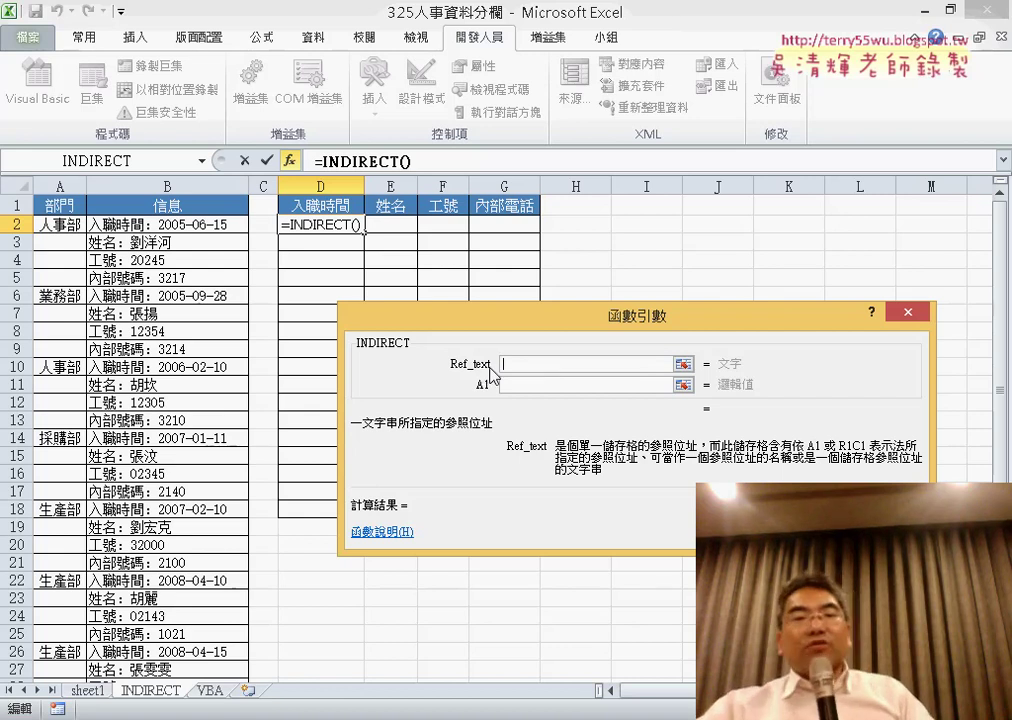
- Set INDIRECT's Ref_text to "B2" so D2 shows 入職時間：2005-06-15
left_click(189, 229)
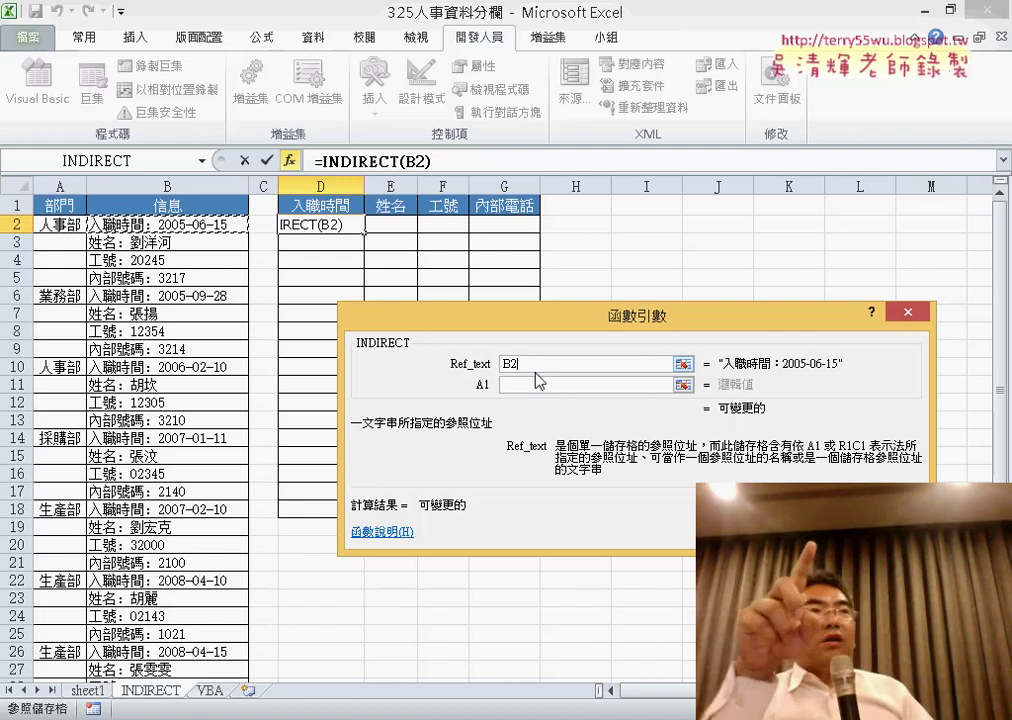
left_click(60, 224)
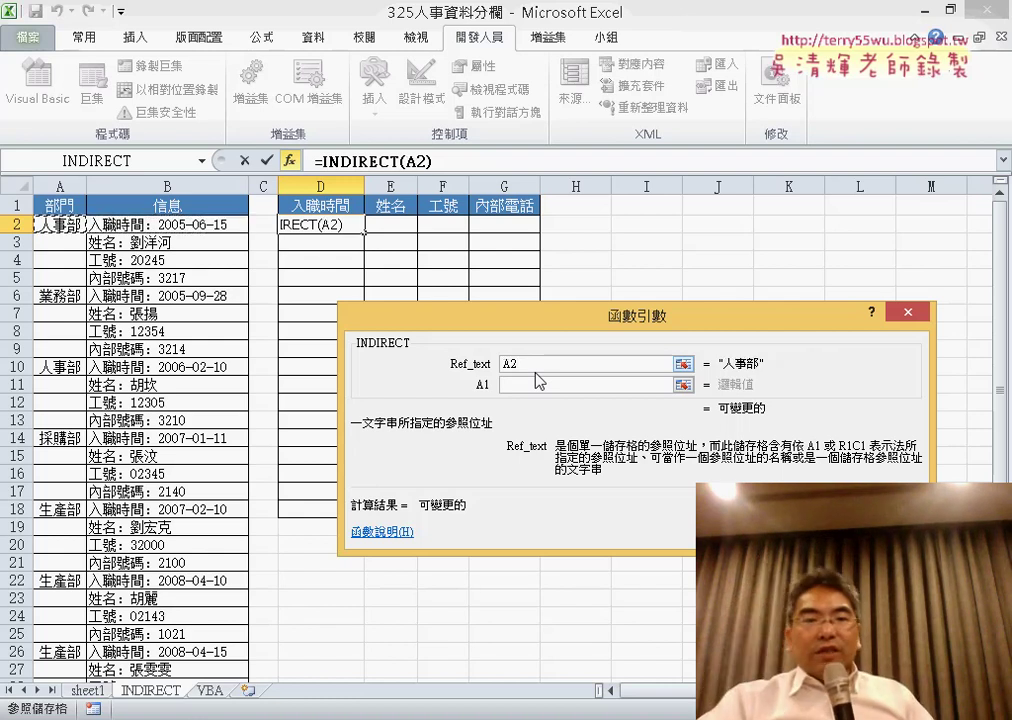
left_click(222, 228)
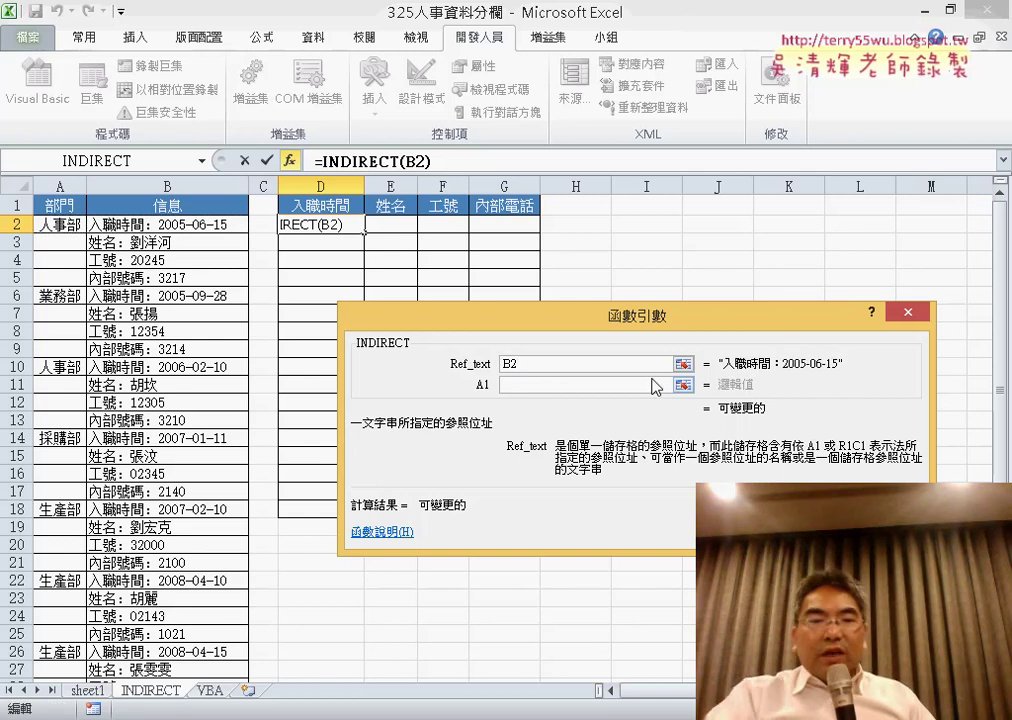
type("\"B")
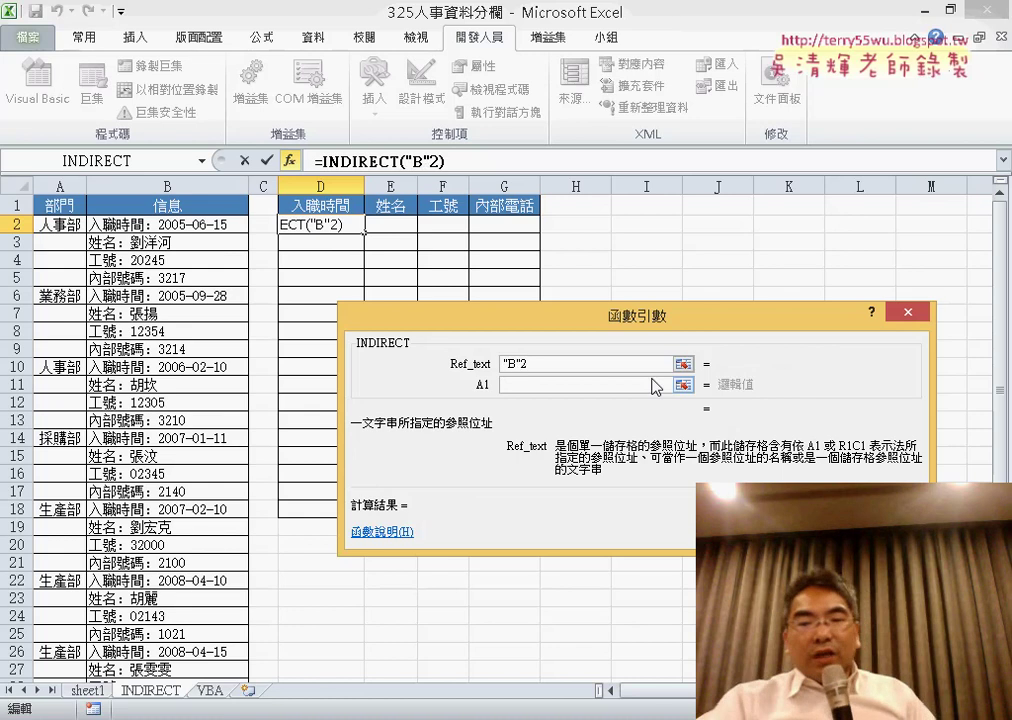
key("BackSpace")
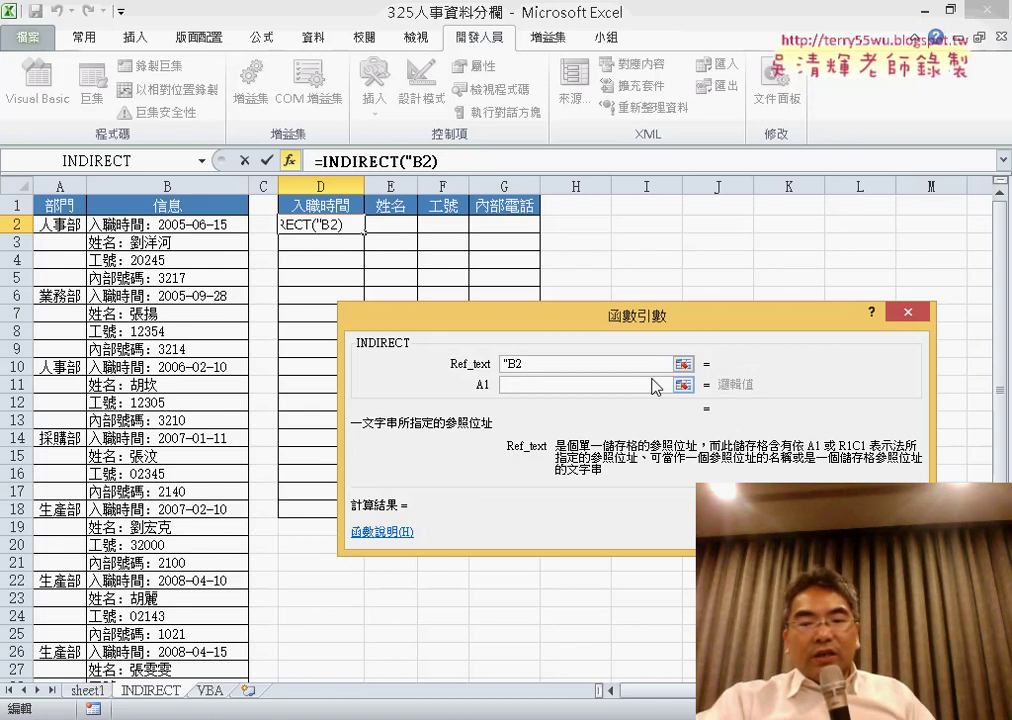
type("\"")
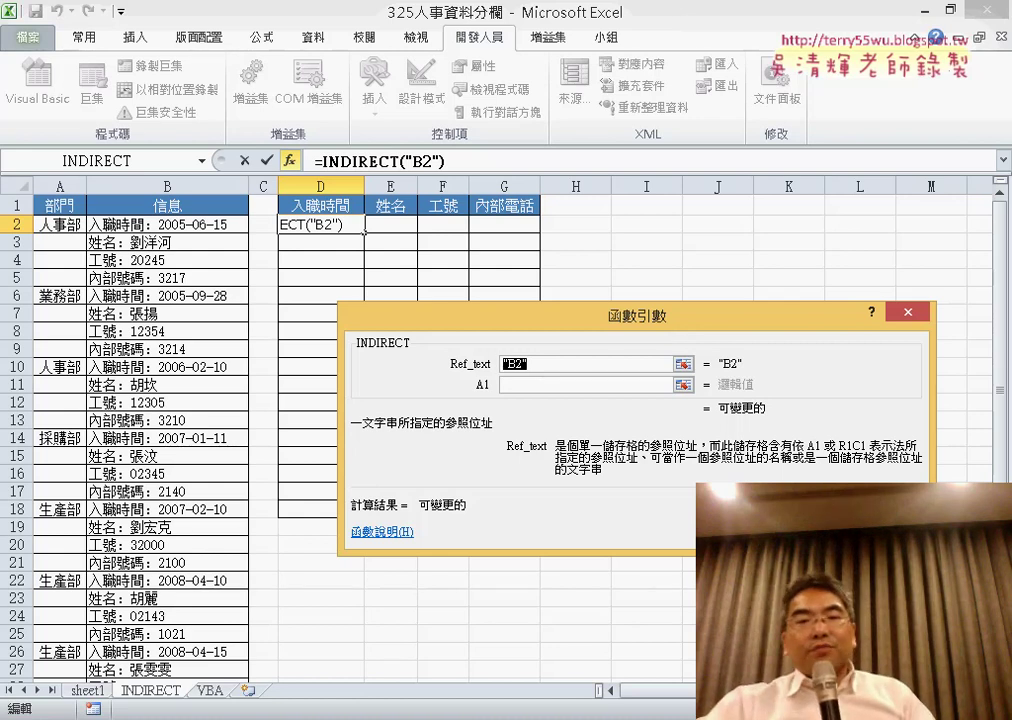
key("Return")
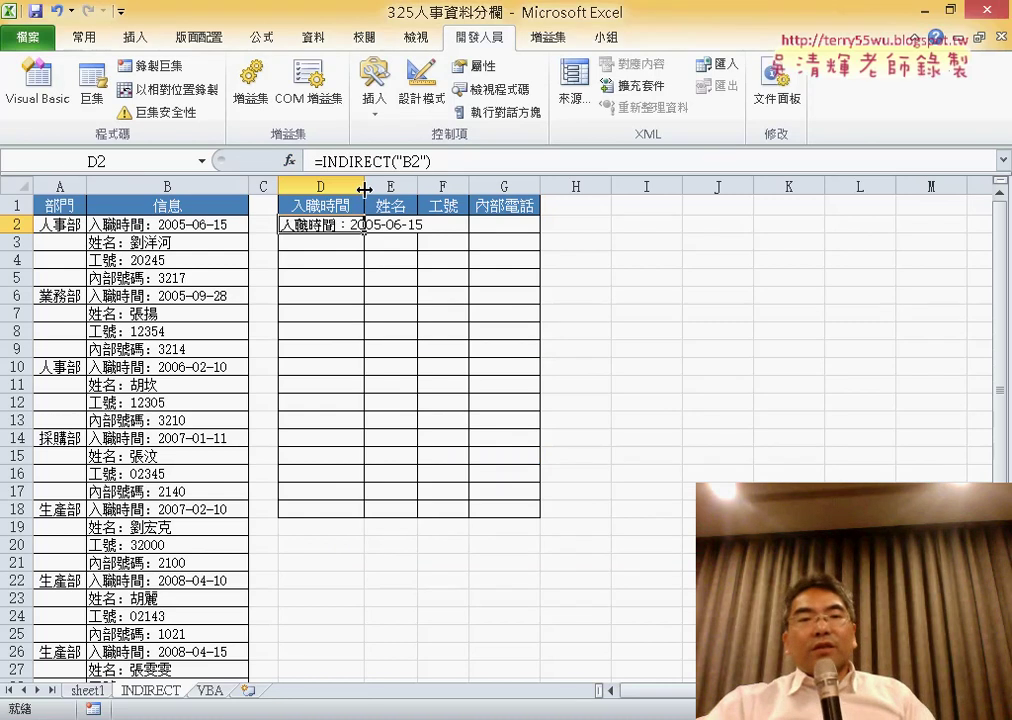
- Auto-fit column D and compare source cells B2–B4 with D2's INDIRECT formula
double_click(364, 189)
left_click(171, 230)
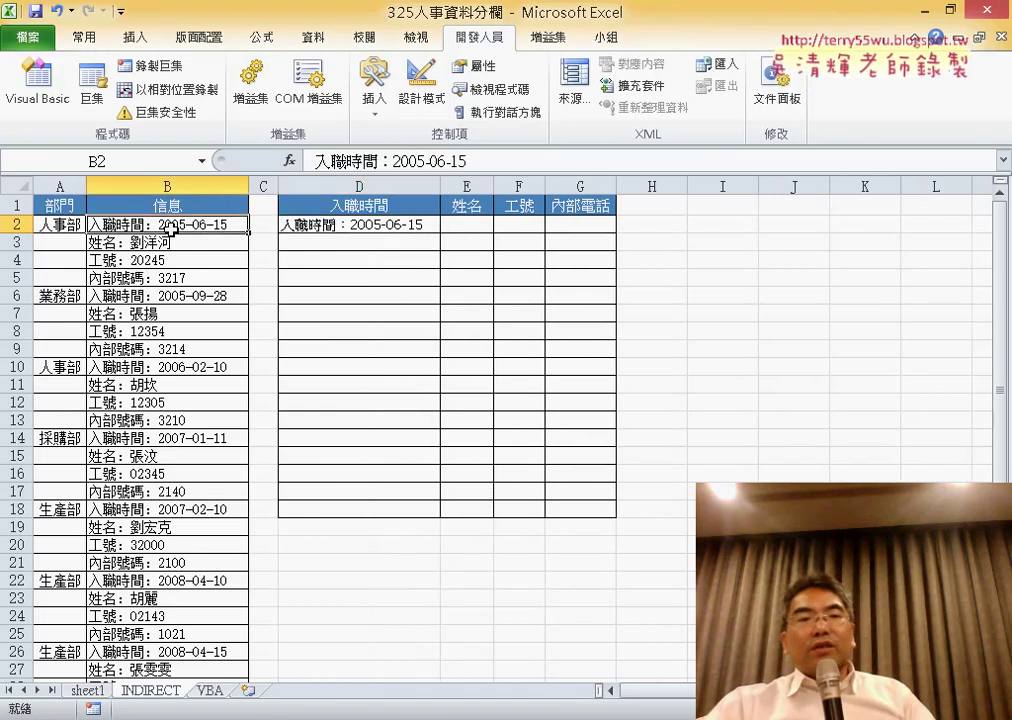
left_click(351, 226)
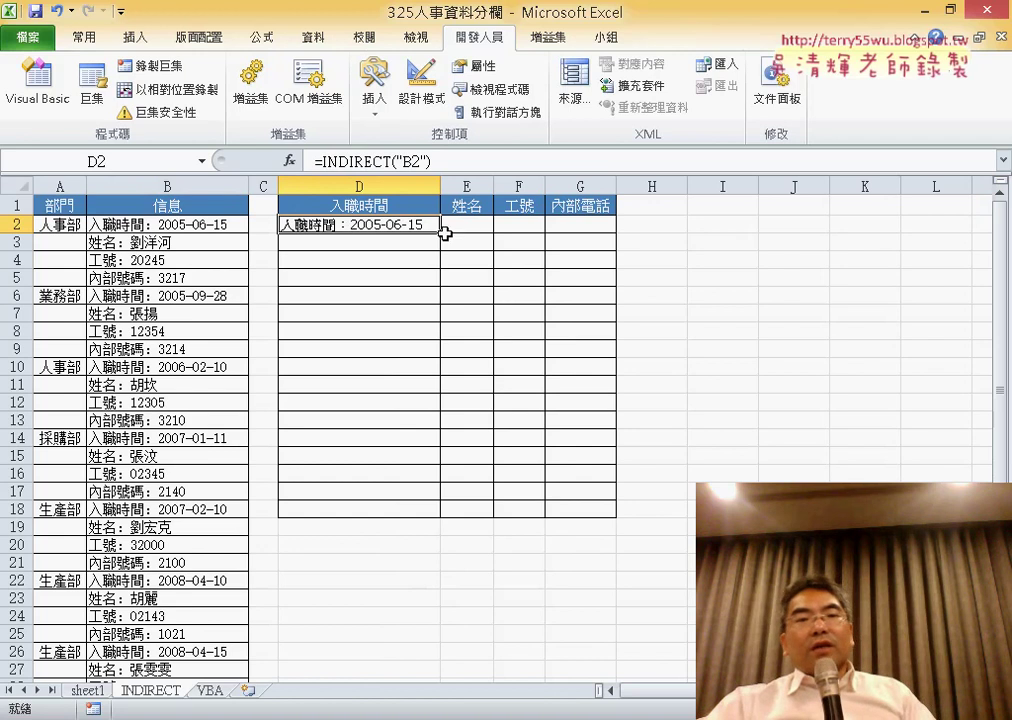
left_click(205, 242)
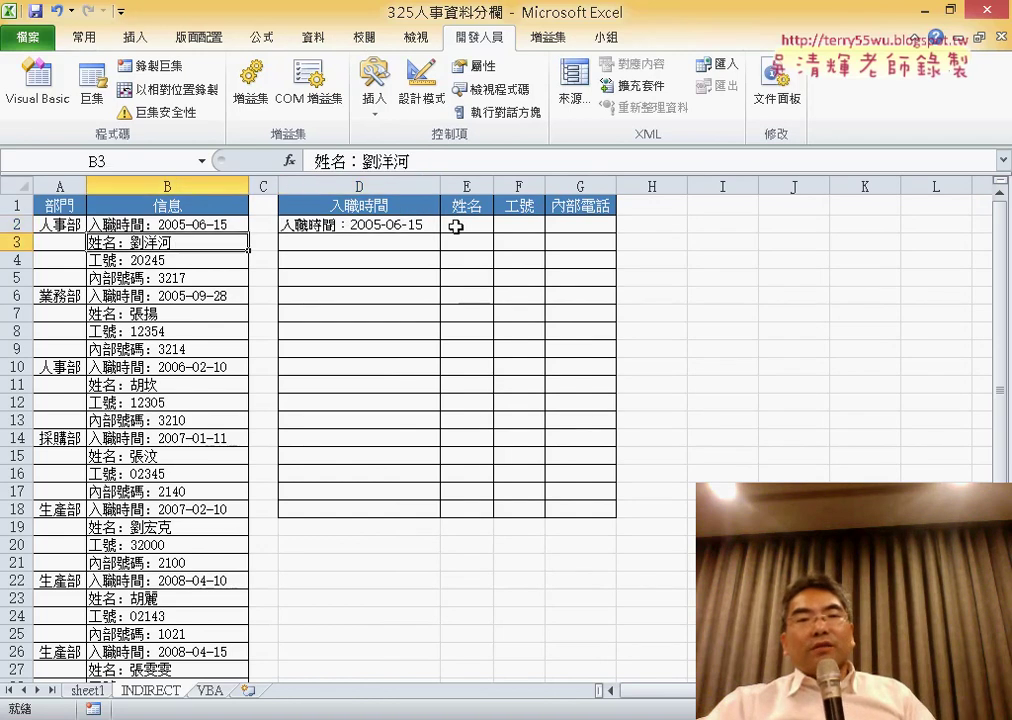
left_click(455, 227)
left_click(192, 261)
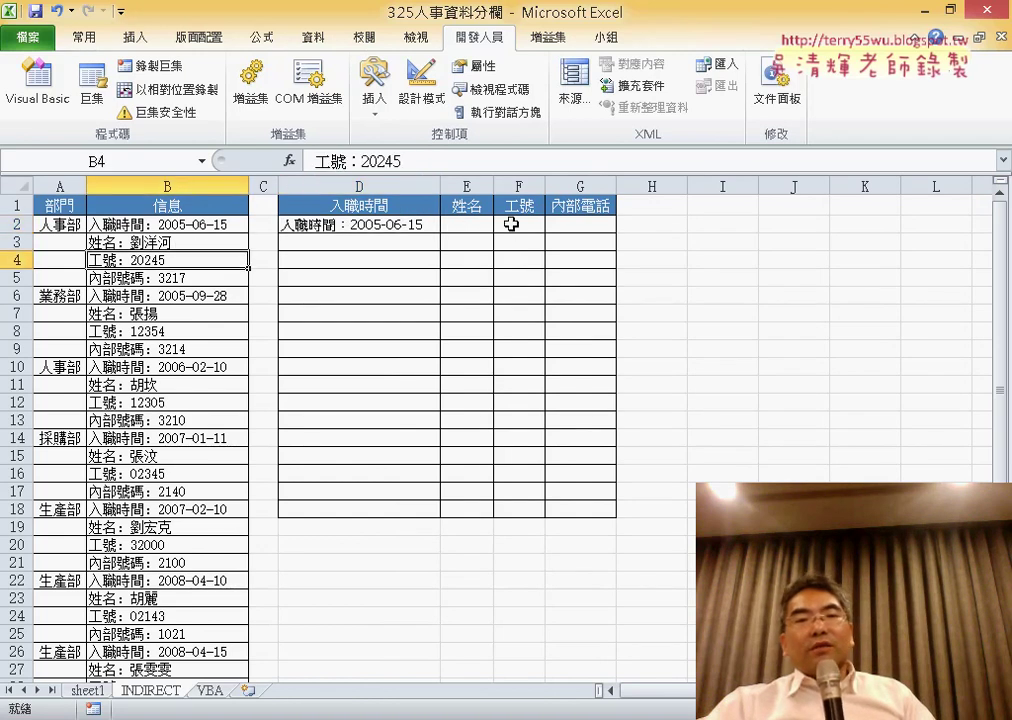
left_click(511, 224)
left_click(330, 225)
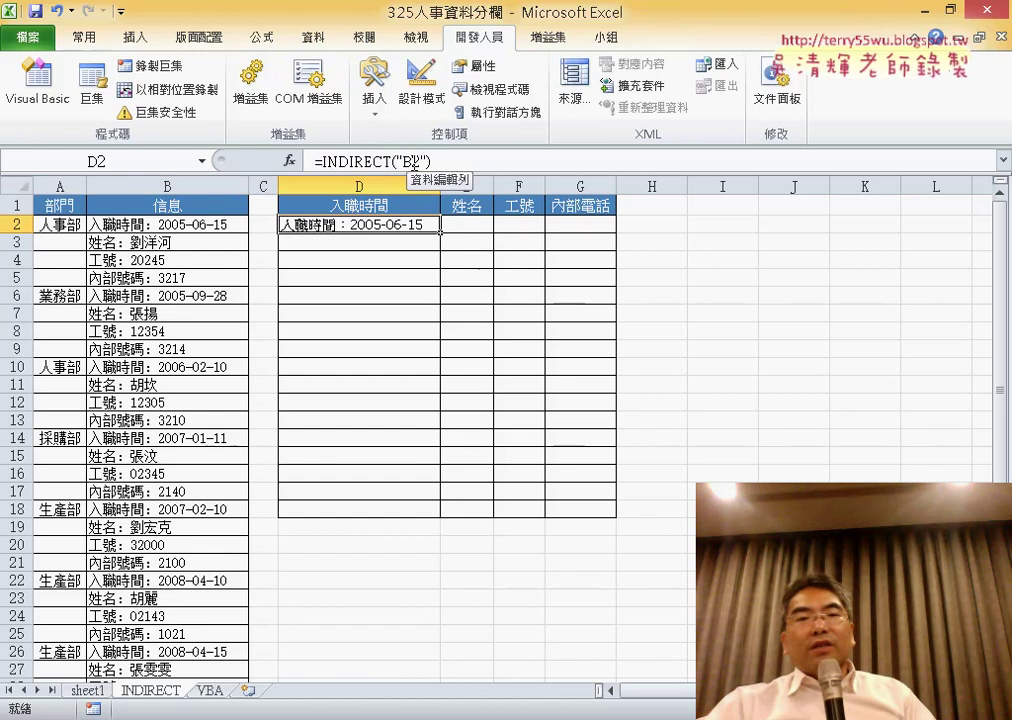
left_click_drag(411, 163, 421, 163)
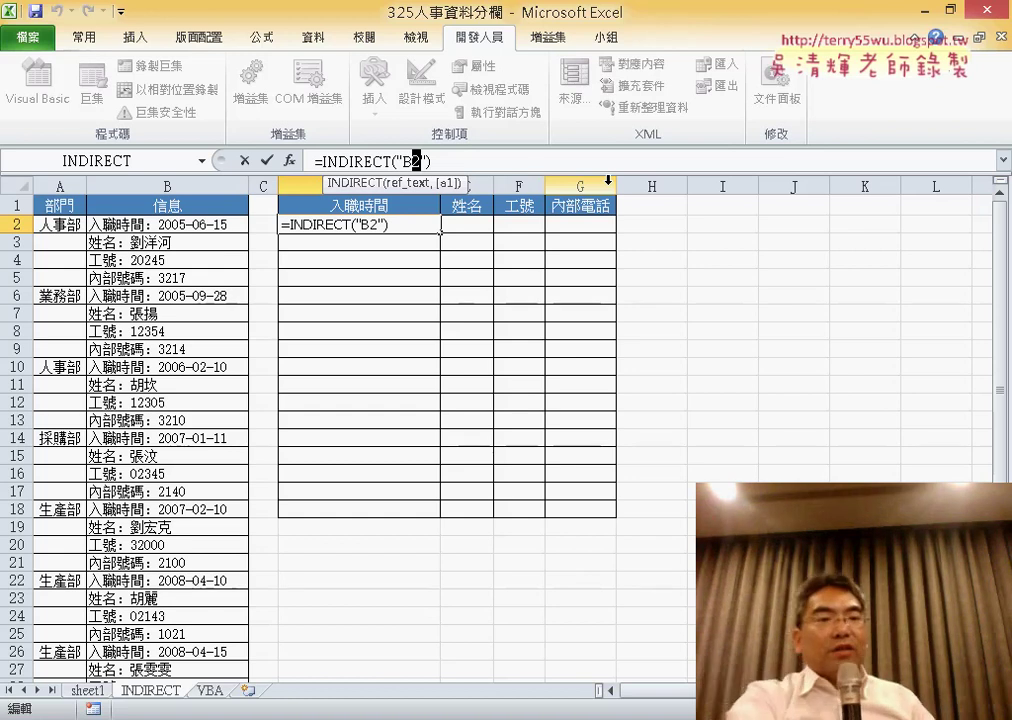
key("ctrl+Return")
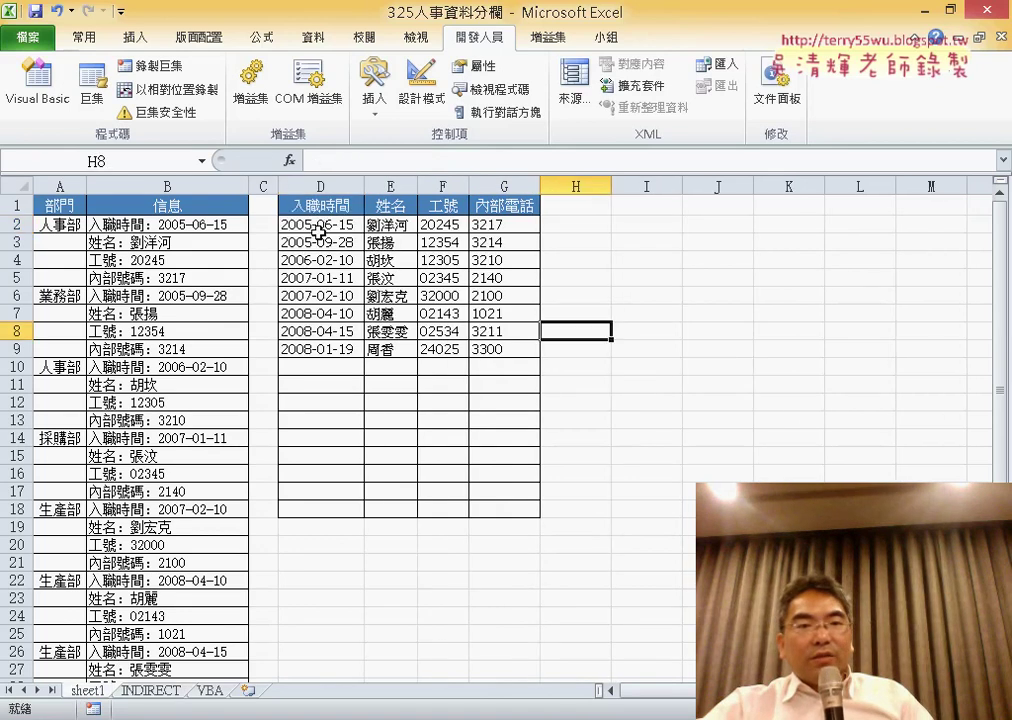
- Review sheet1's MID formula with COLUMN()-3 and *4, then select D2's formula on the INDIRECT sheet
left_click(317, 228)
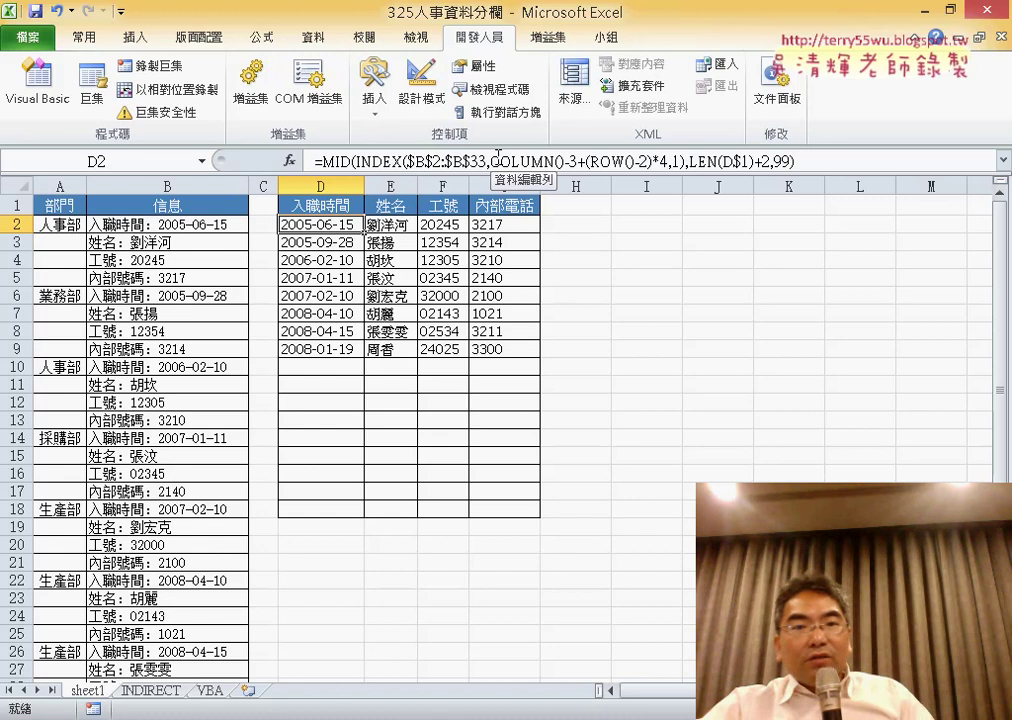
left_click_drag(491, 160, 579, 160)
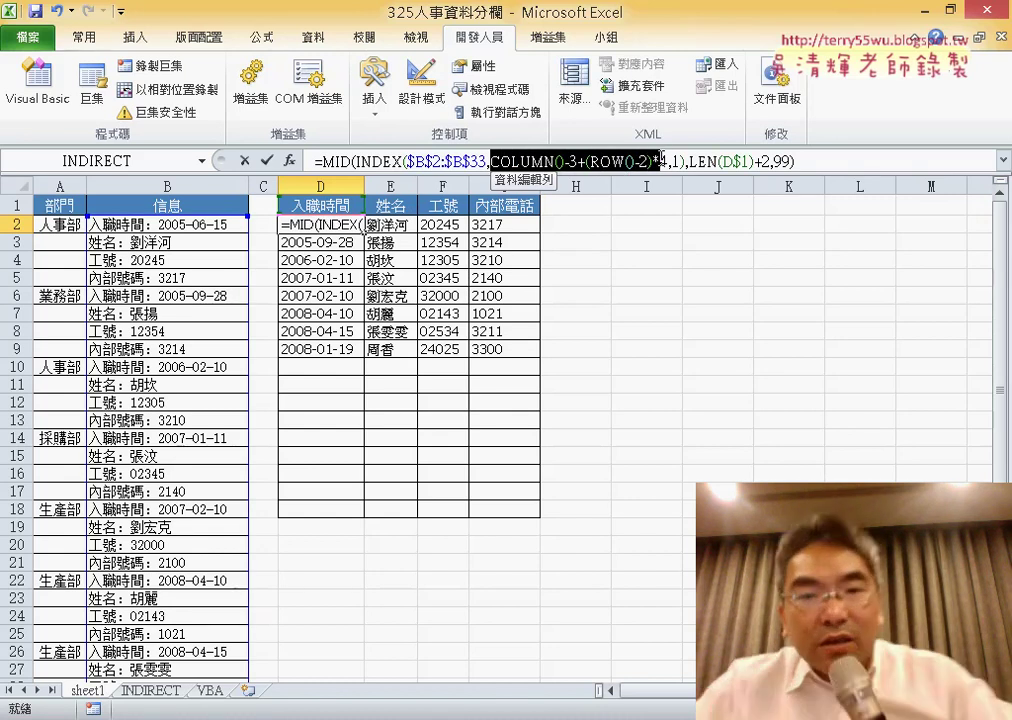
left_click_drag(657, 157, 668, 160)
key("ctrl+c")
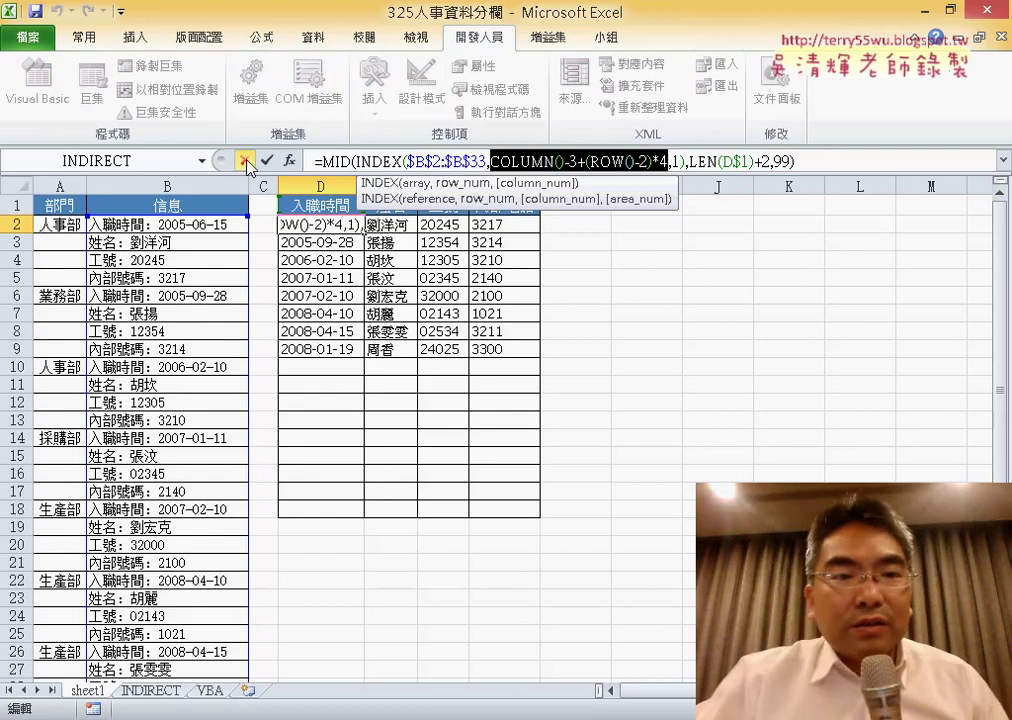
left_click(247, 163)
key("ctrl+Page_Down")
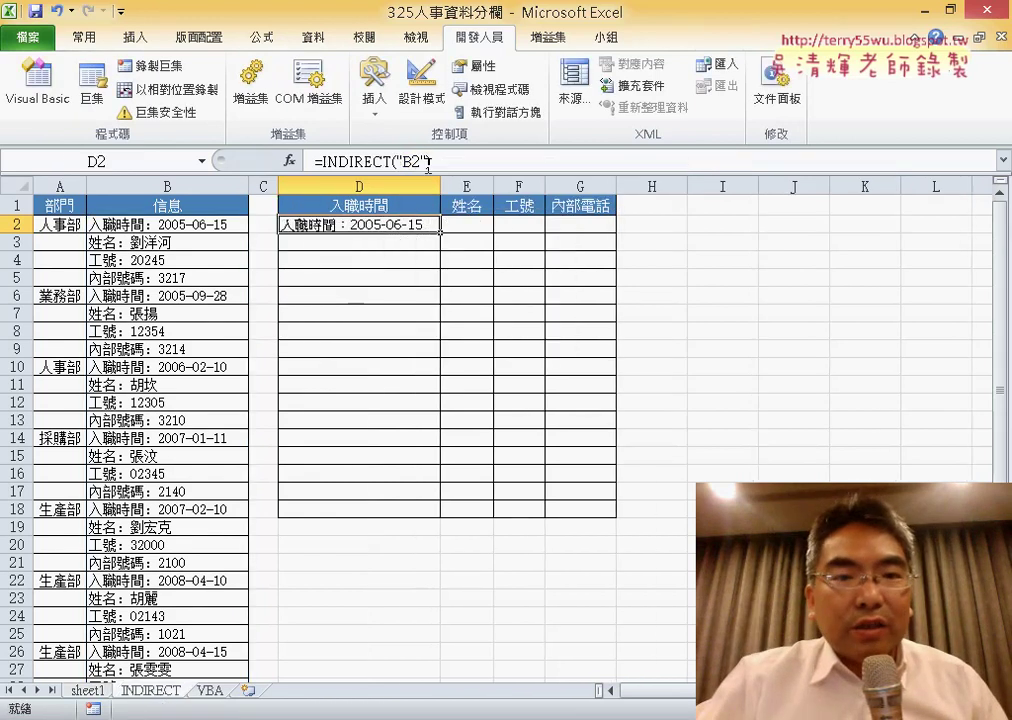
left_click_drag(322, 162, 432, 162)
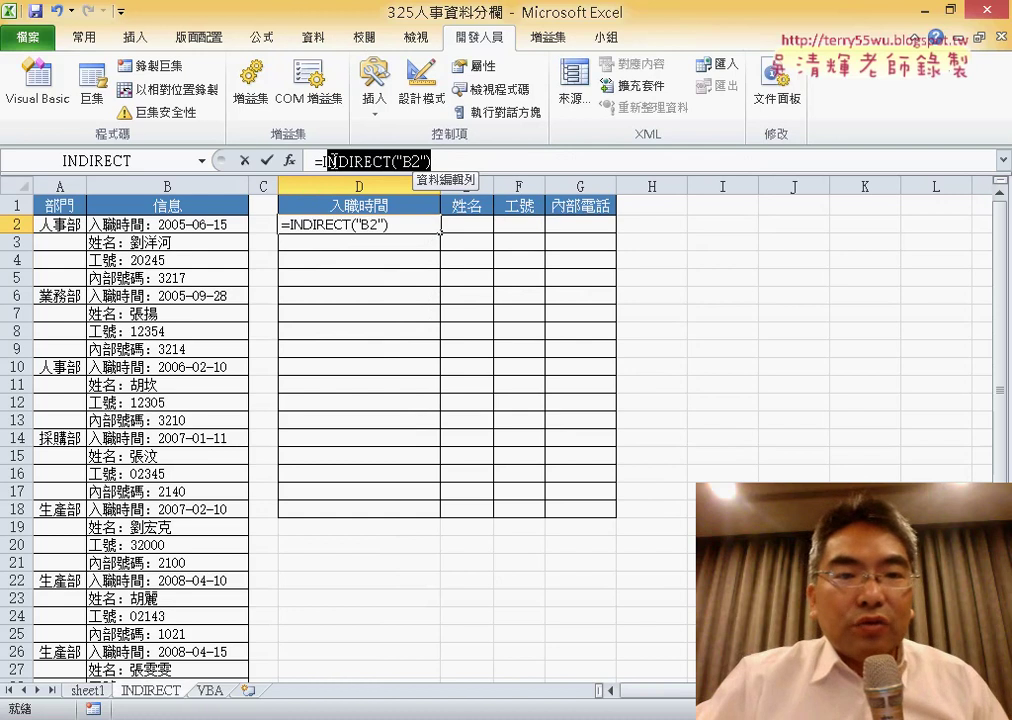
- Enter =COLUMN()-2+(ROW()-2)*4 in D2 and fill it through D2:G9, numbering 2 to 33
key("ctrl+v")
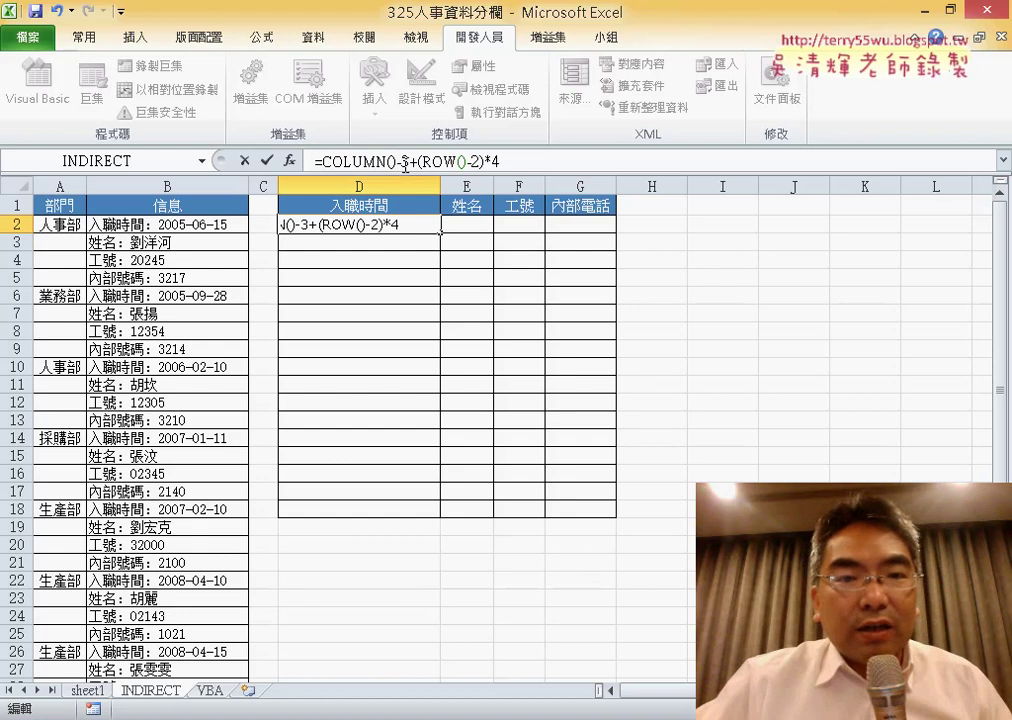
double_click(405, 163)
type("2")
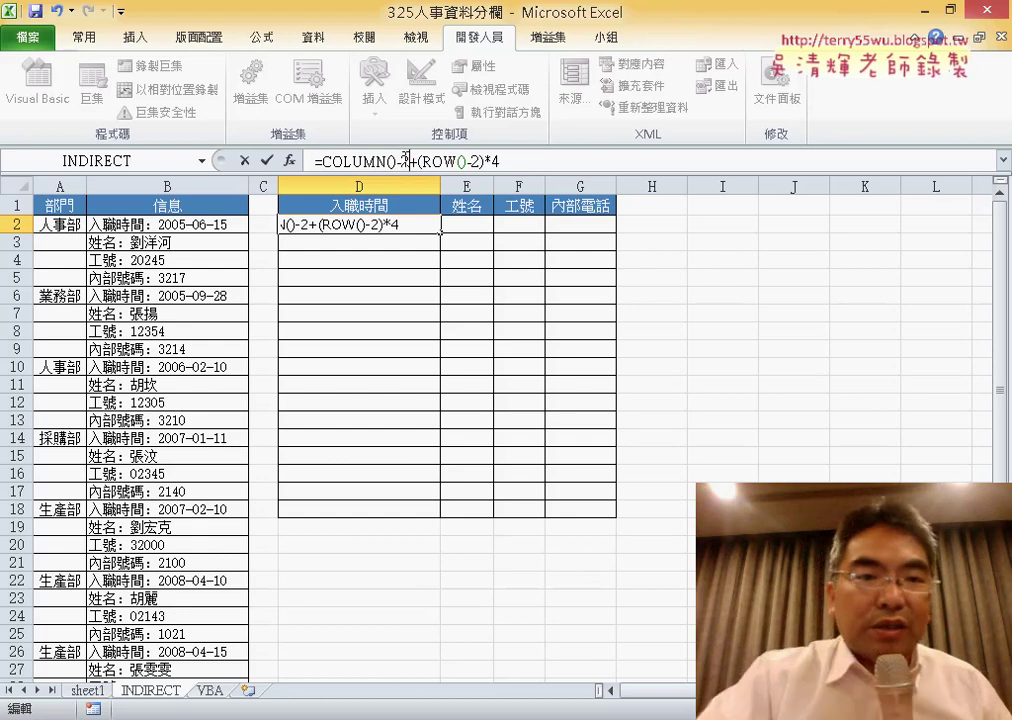
key("Return")
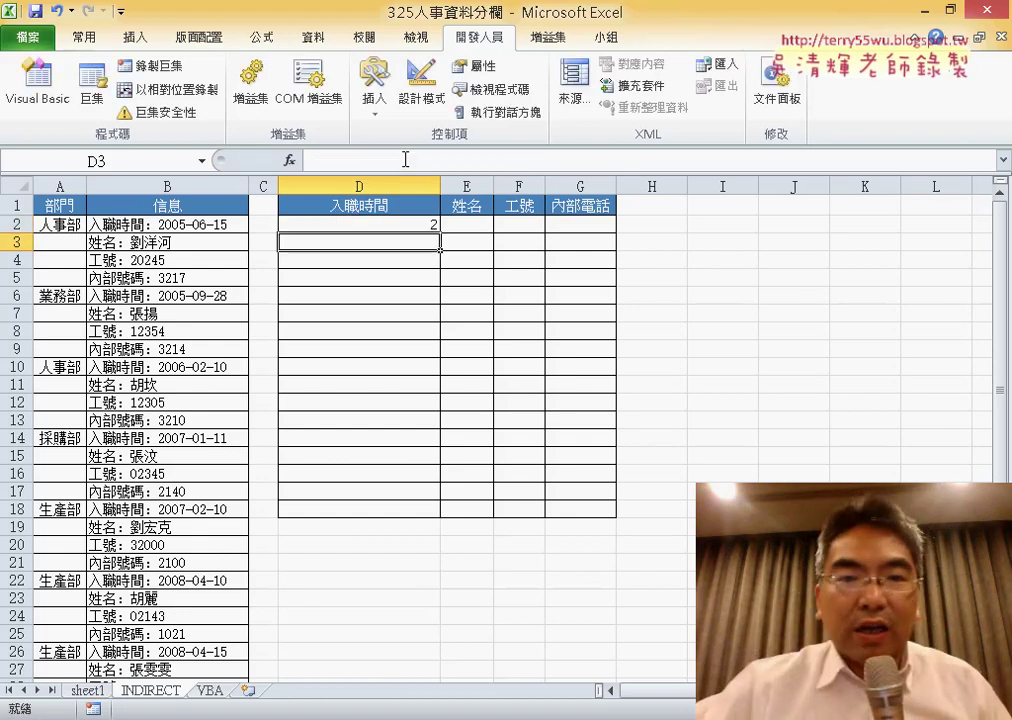
left_click(400, 226)
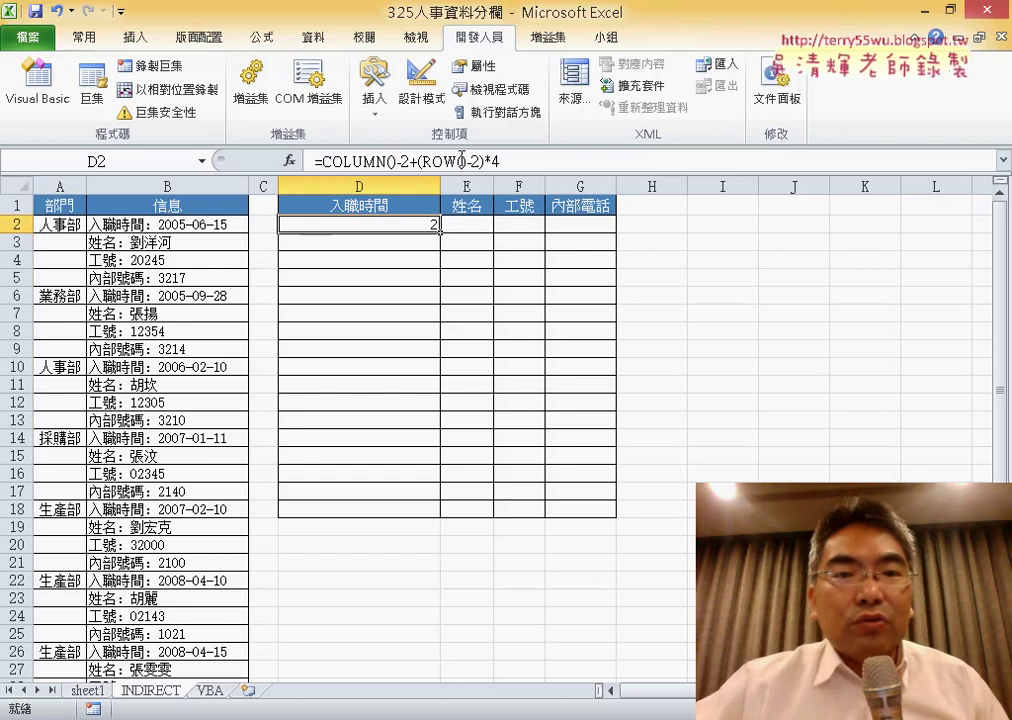
left_click_drag(440, 231, 616, 232)
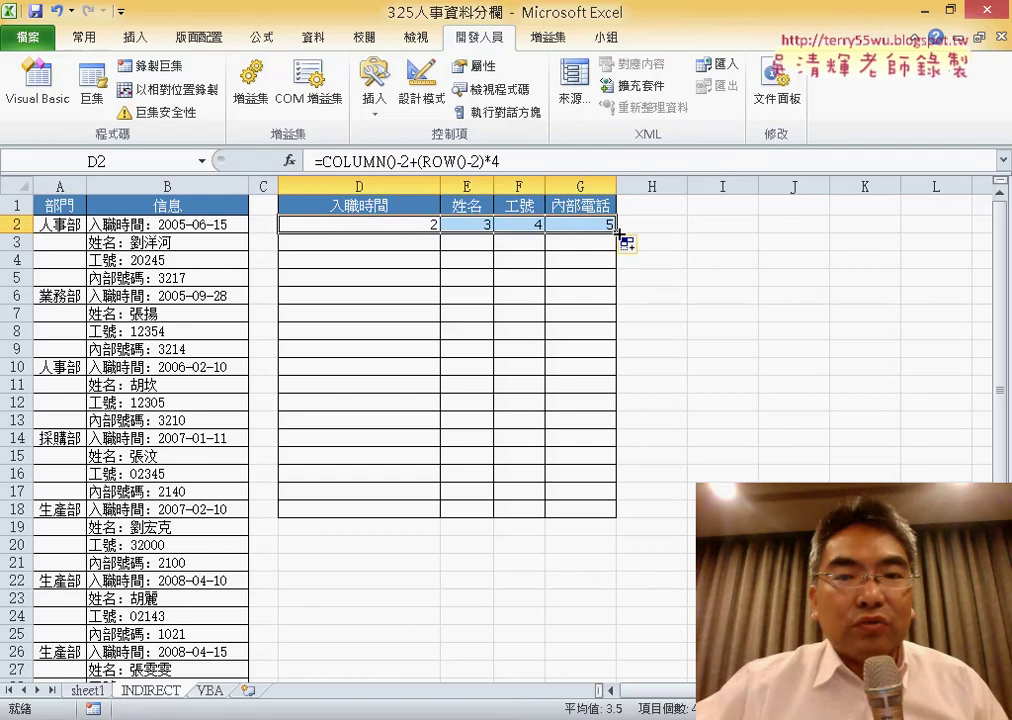
left_click_drag(616, 236, 617, 357)
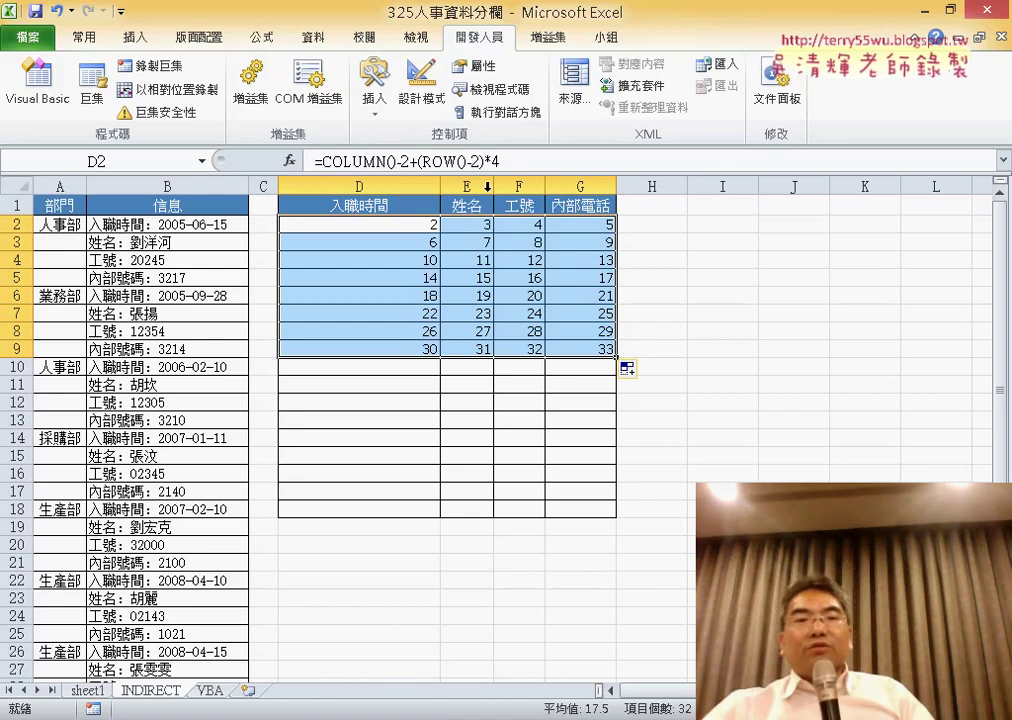
left_click_drag(320, 161, 535, 162)
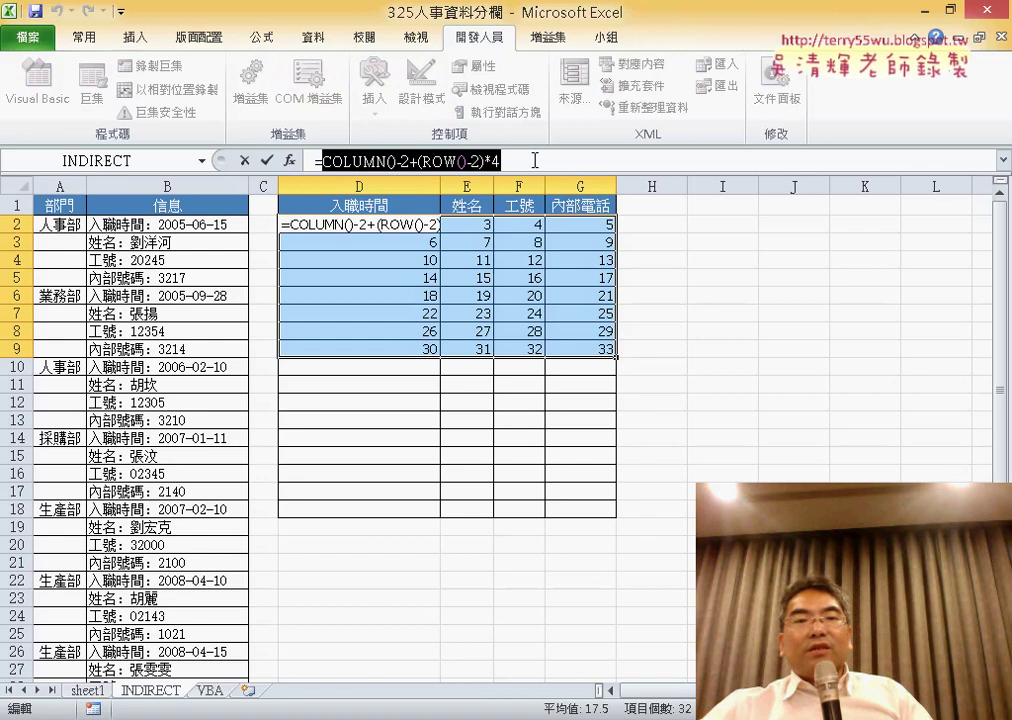
- Replace D2 with =INDIRECT("B"&COLUMN()-2+(ROW()-2)*4), showing the B2 hire date text
right_click(464, 161)
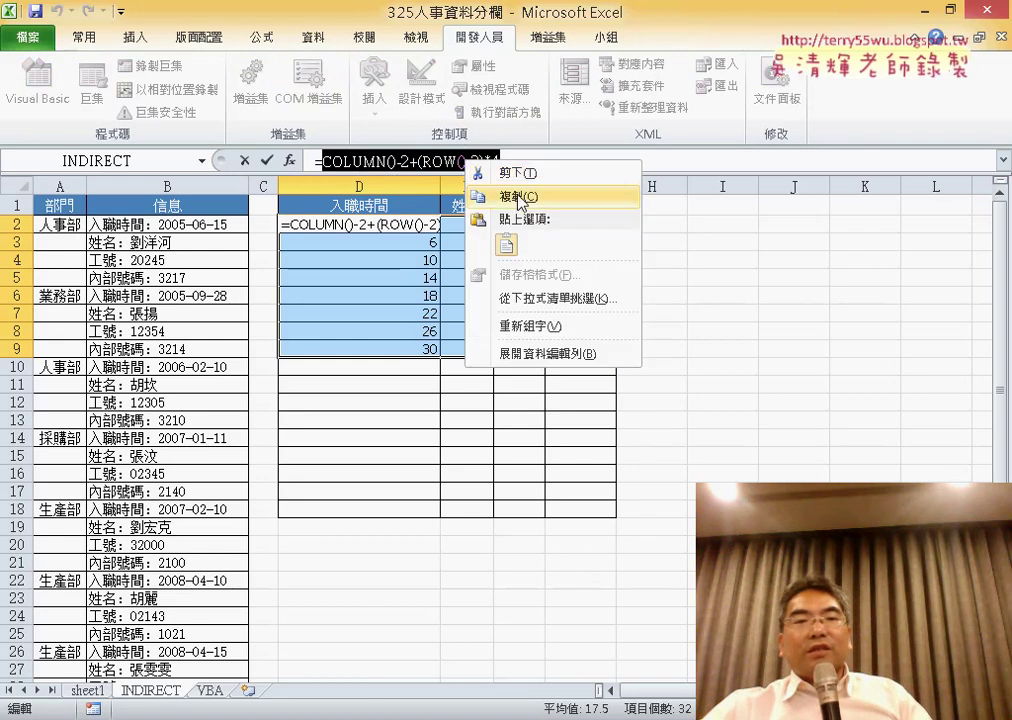
left_click(516, 174)
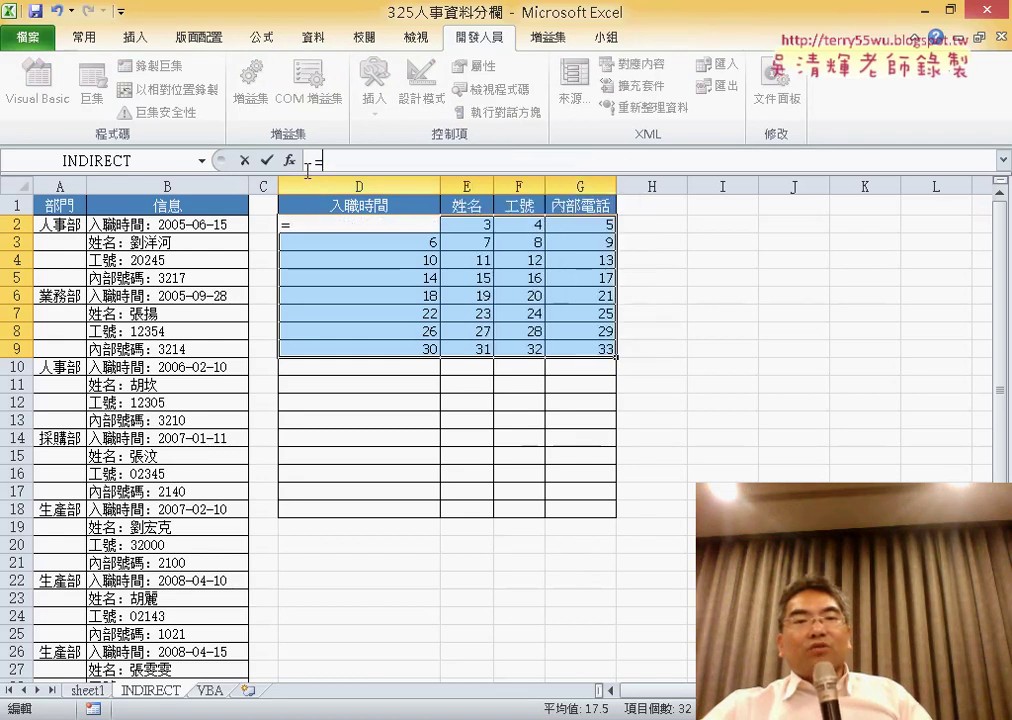
left_click(289, 160)
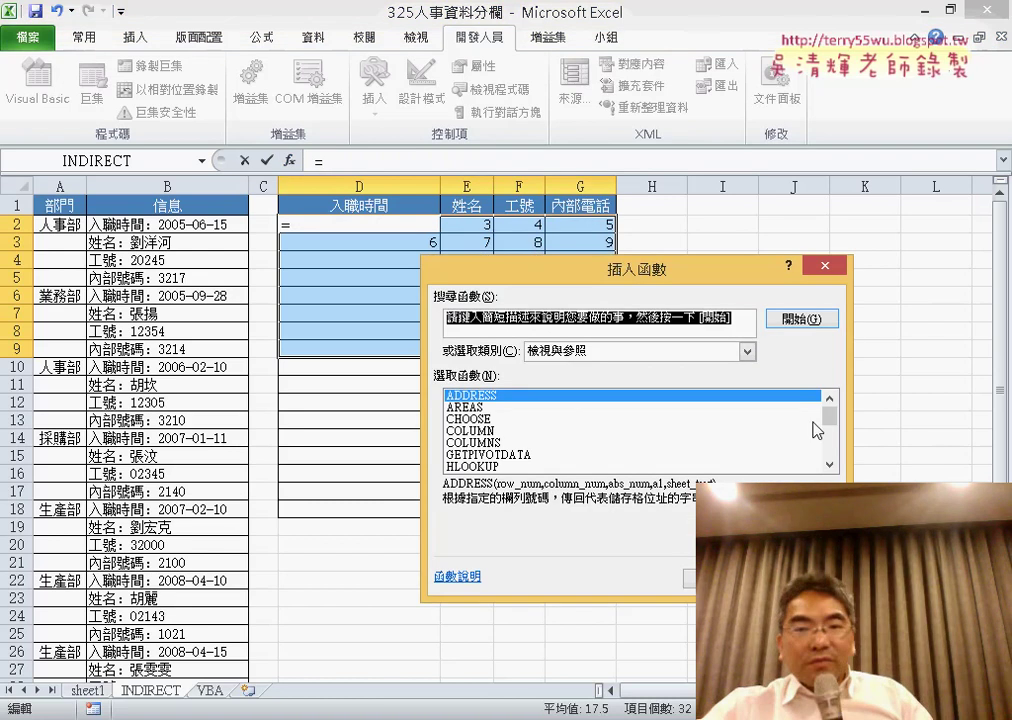
left_click_drag(836, 420, 835, 432)
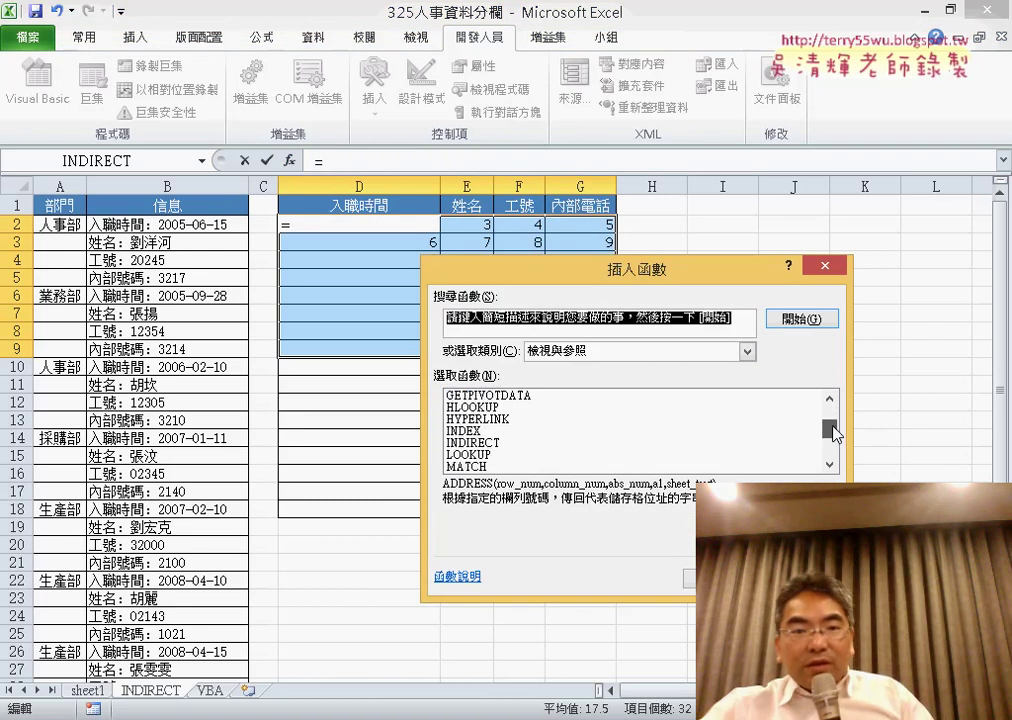
double_click(490, 443)
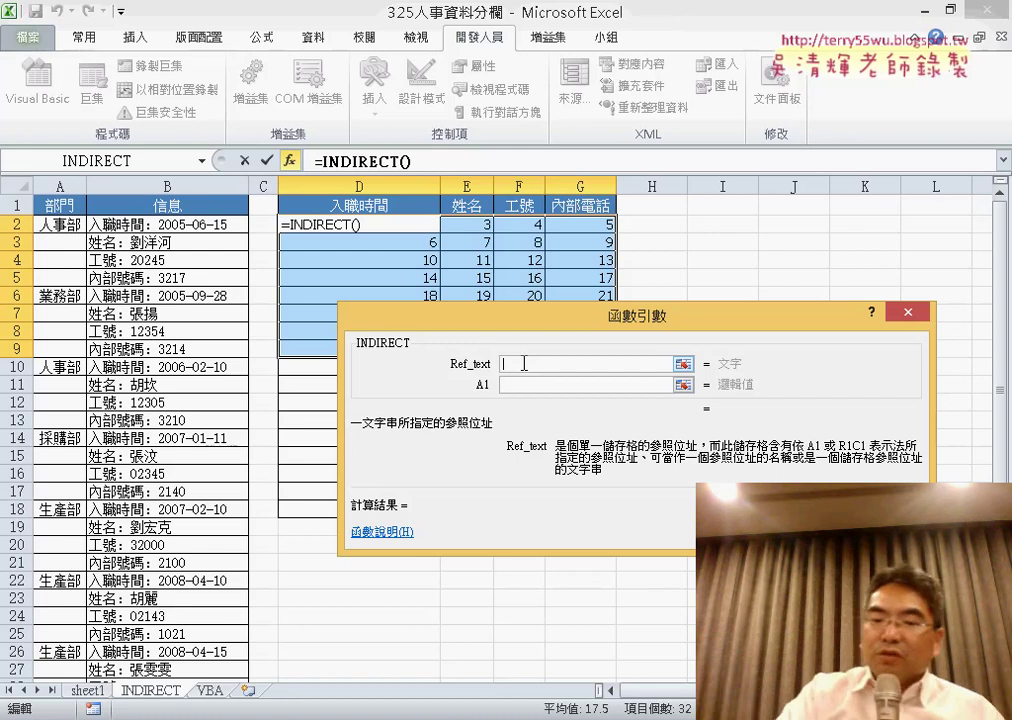
type("\"B")
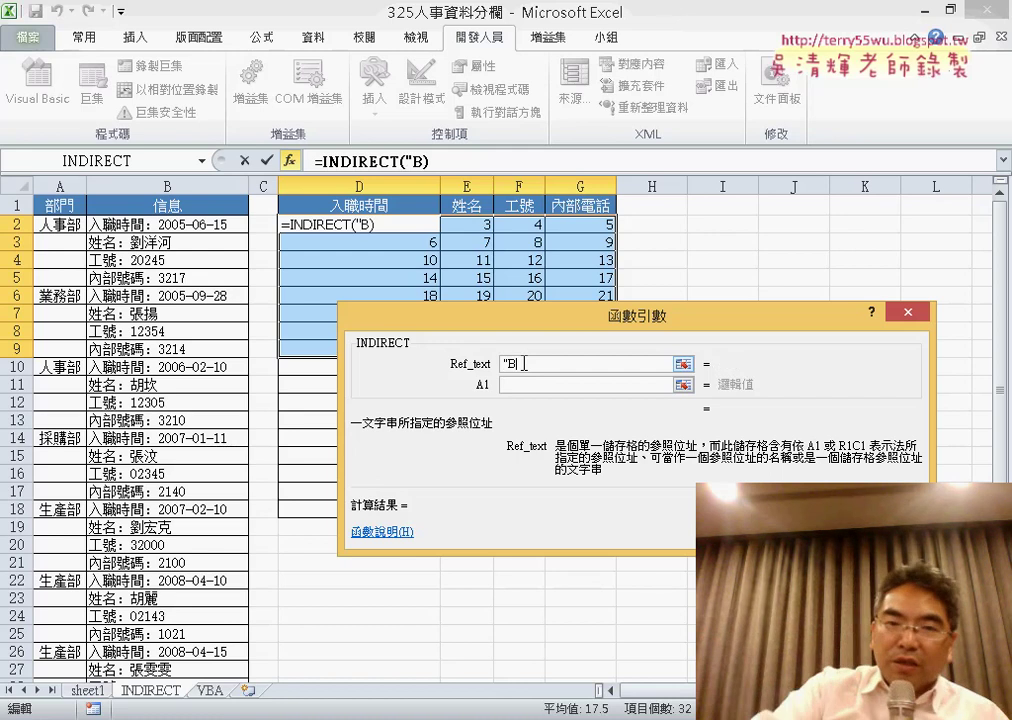
type("\"")
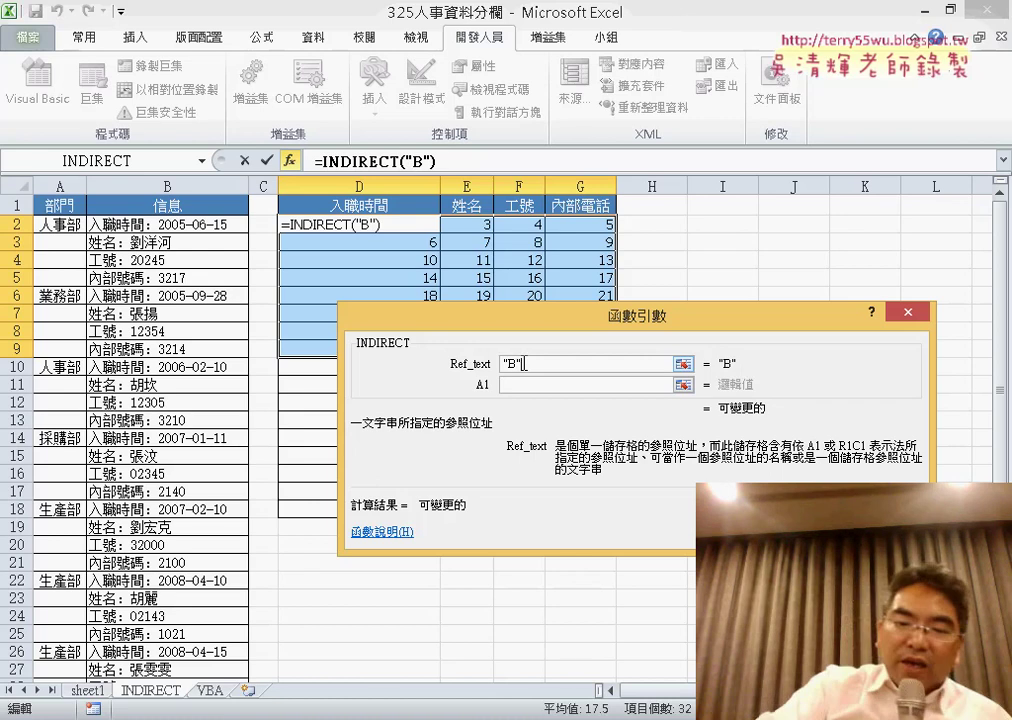
type("&")
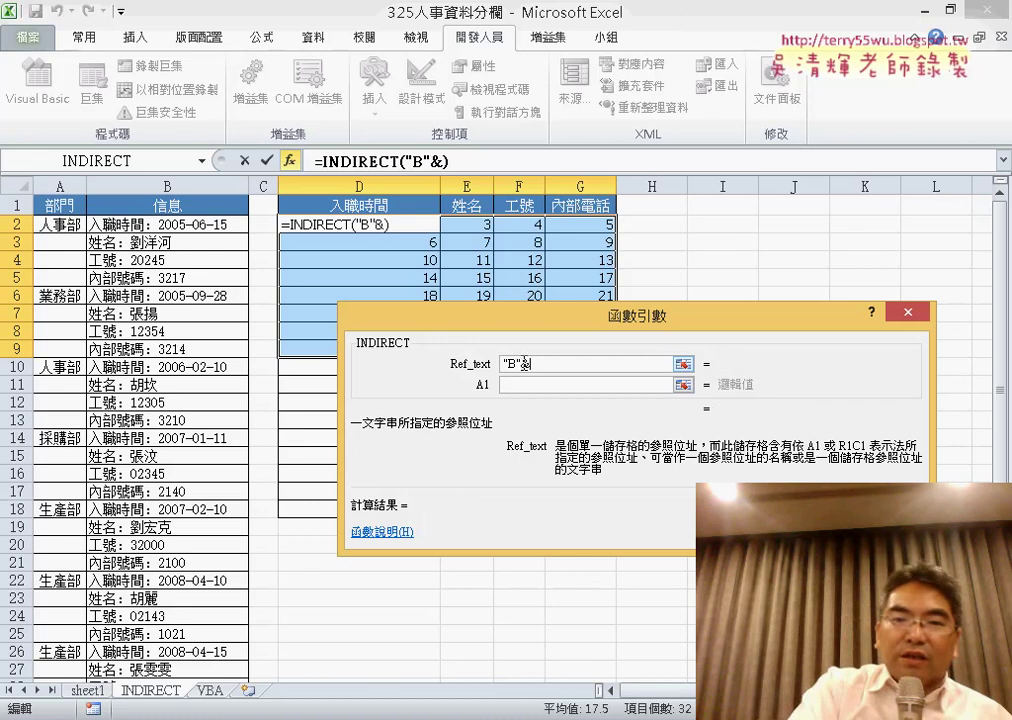
type("COLUMN()-2+(ROW()-2)*4")
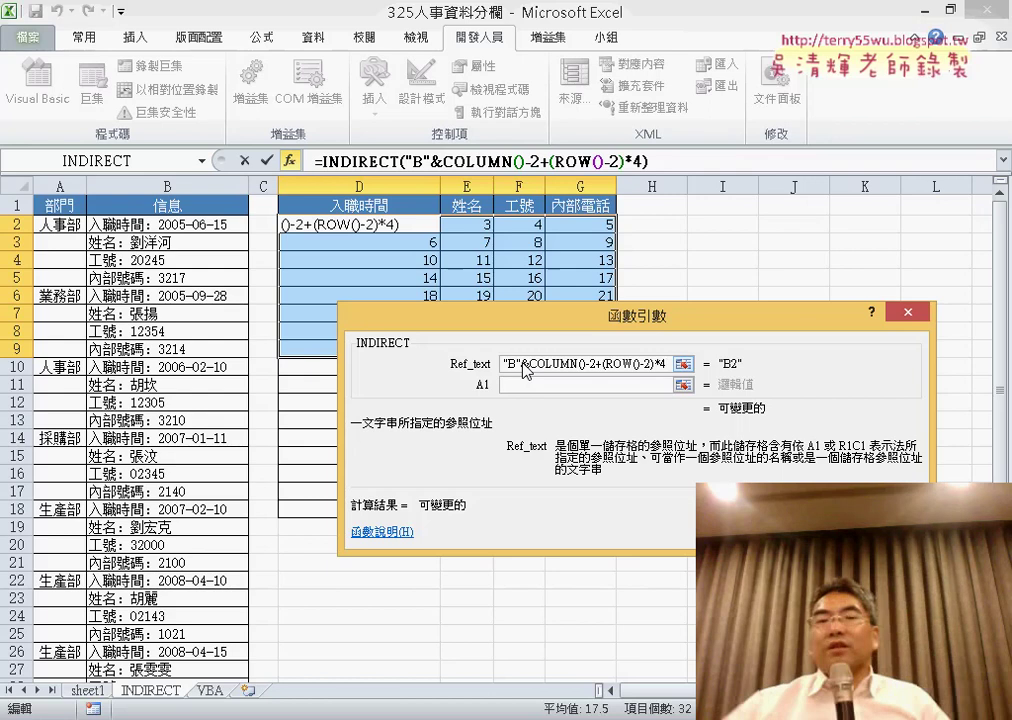
key("Return")
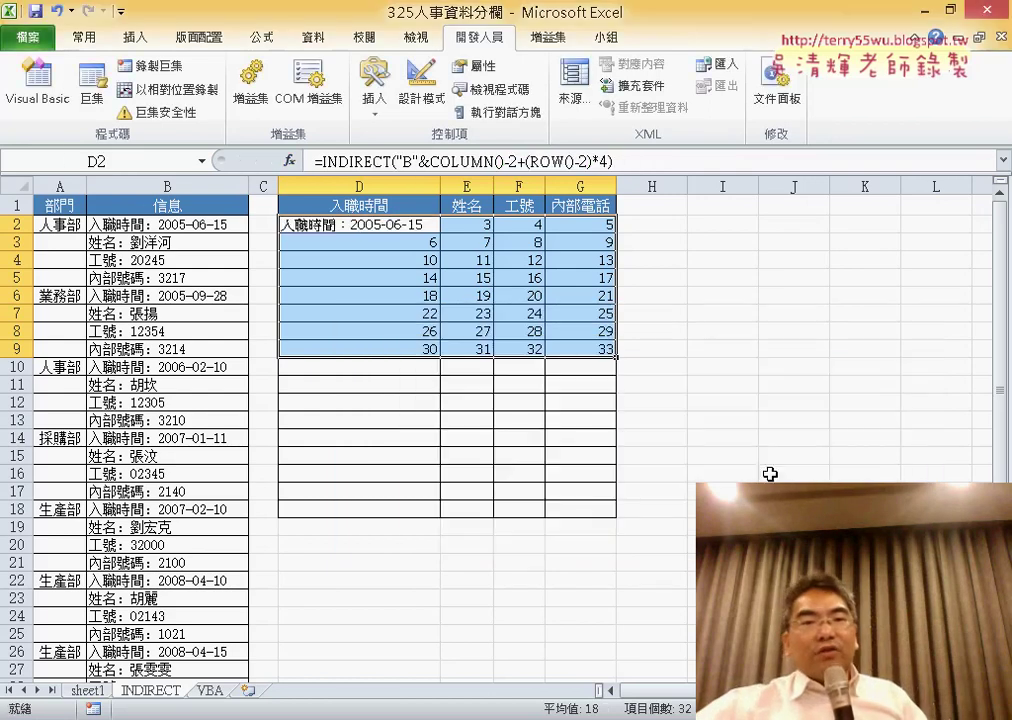
- Fill the INDIRECT formula across D2:G9 and compare E2 and F2 results against column B
left_click(424, 227)
mouse_move(441, 234)
left_mouse_down()
mouse_move(617, 238)
mouse_move(617, 352)
left_mouse_up()
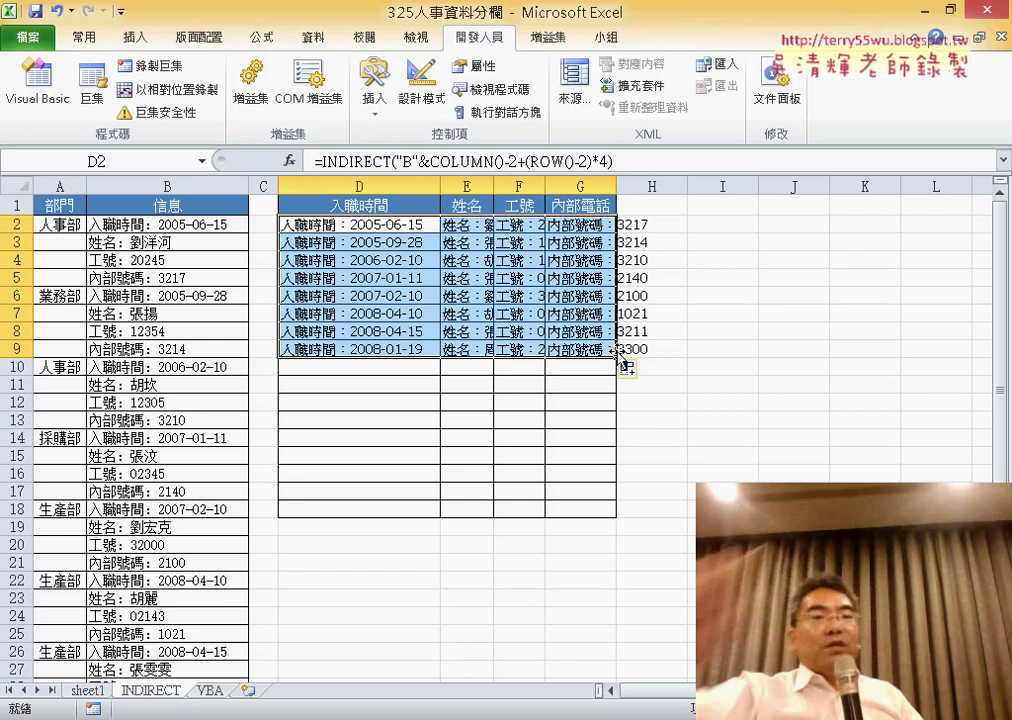
left_click(294, 221)
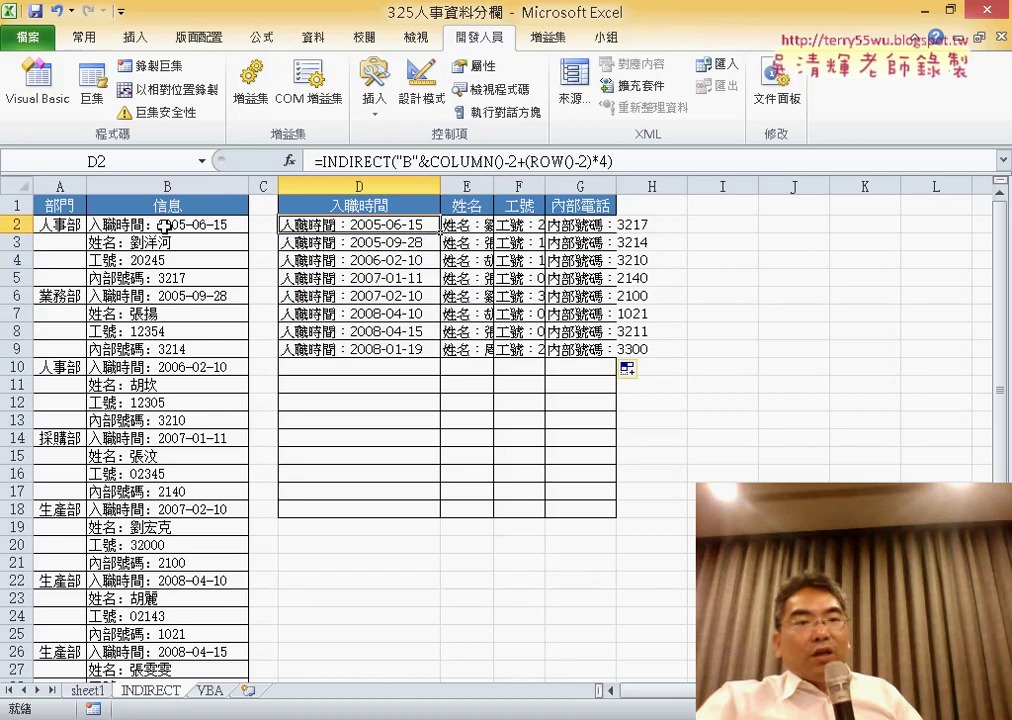
left_click(226, 222)
left_click(395, 228)
left_click(466, 228)
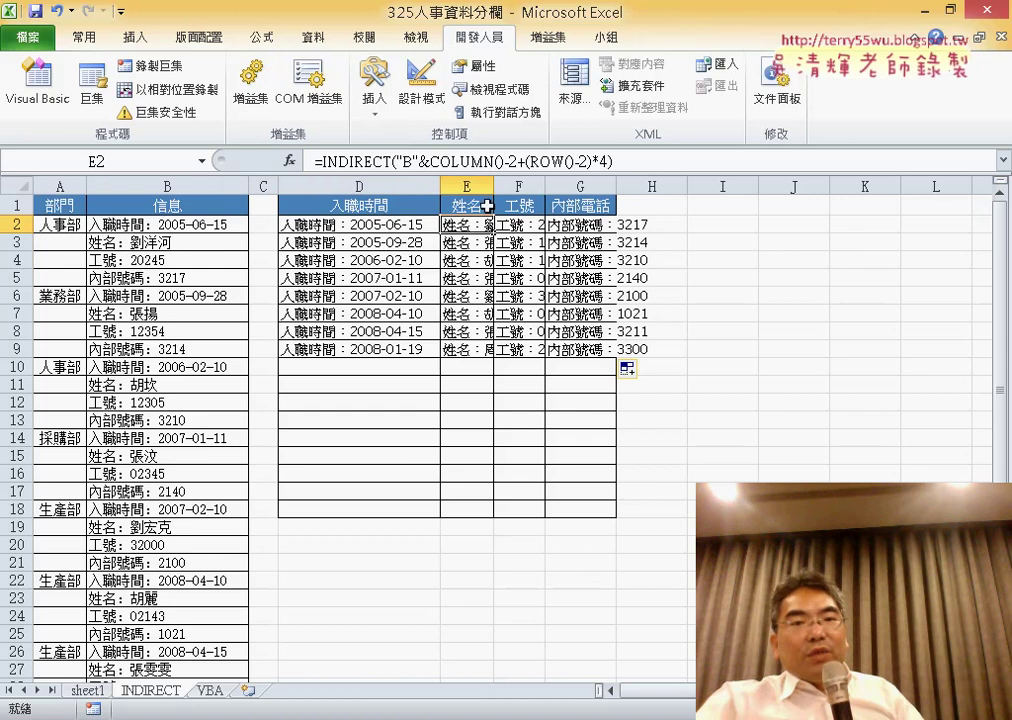
left_click(517, 224)
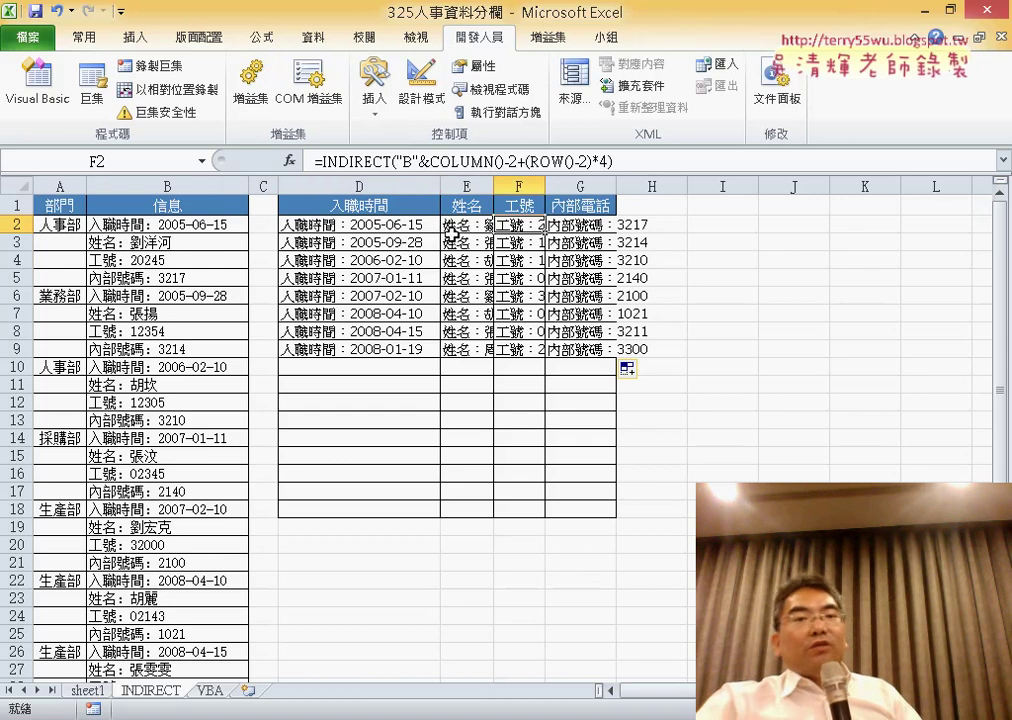
left_click(380, 225)
left_click_drag(322, 161, 605, 161)
- Rebuild D2 as a MID function with the INDIRECT expression as its Text argument
right_click(583, 163)
left_click(595, 168)
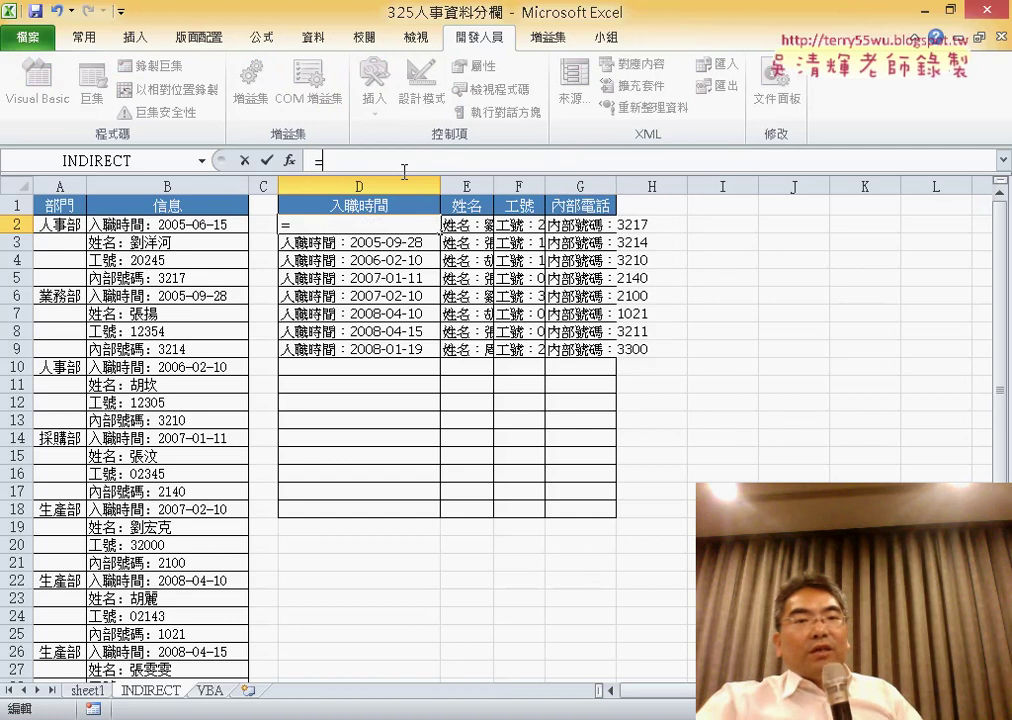
left_click(290, 162)
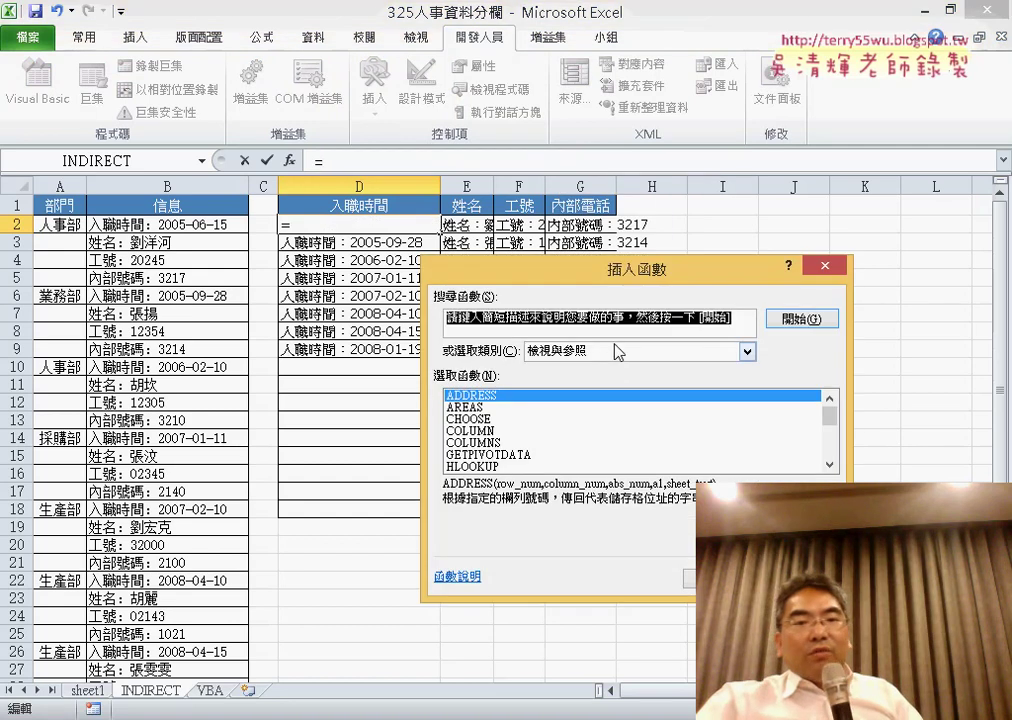
left_click(612, 352)
left_click(612, 366)
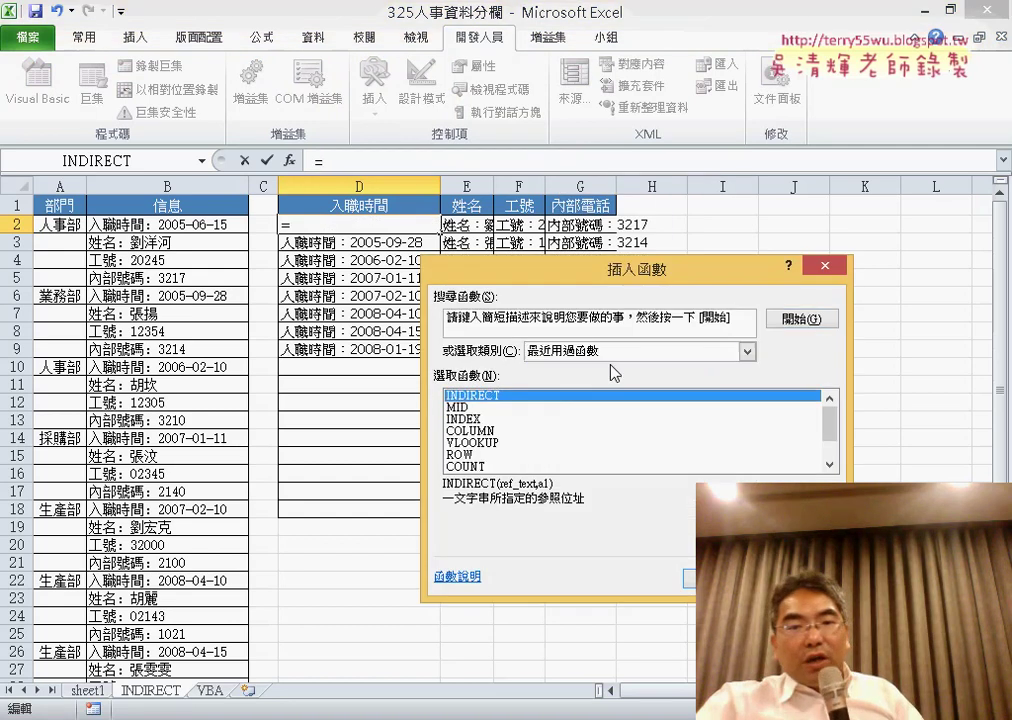
double_click(457, 407)
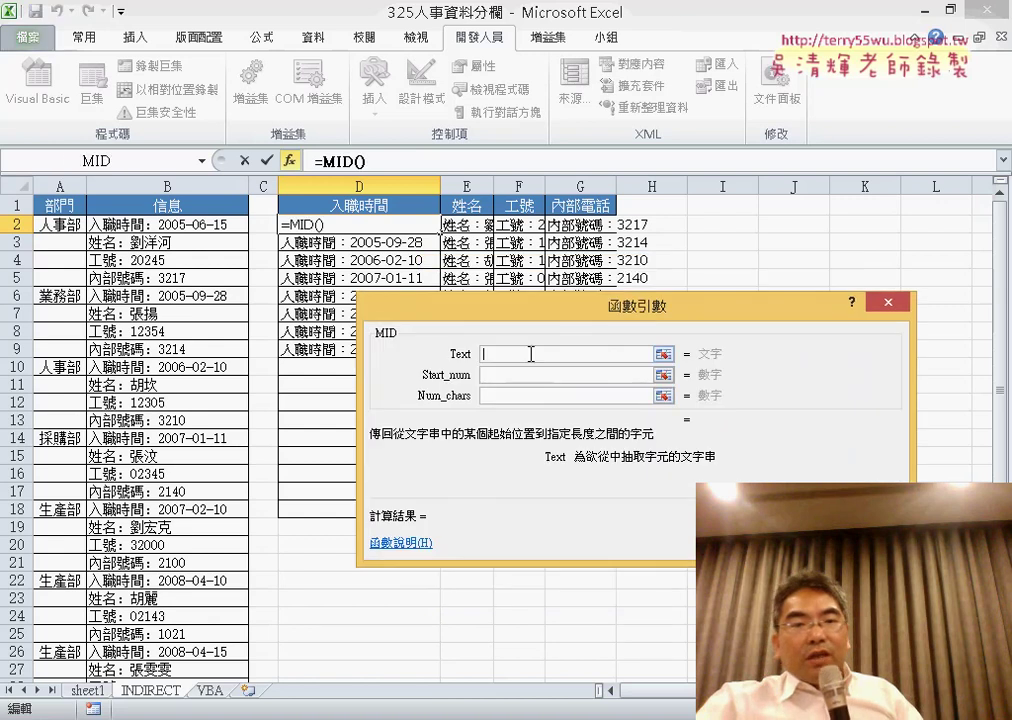
right_click(531, 354)
left_click(578, 413)
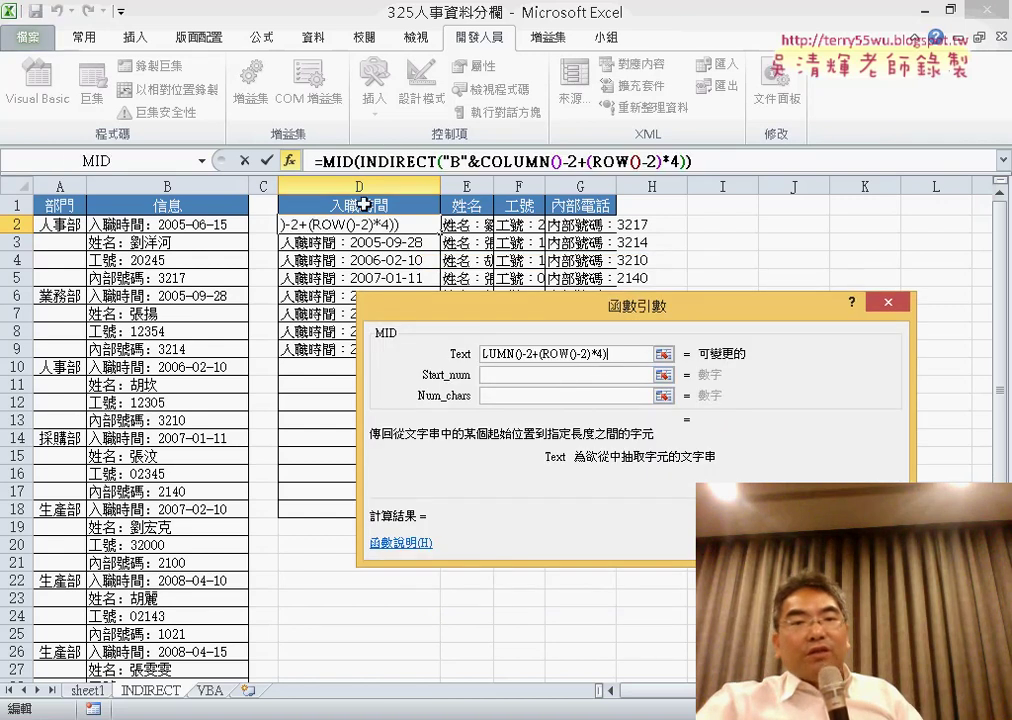
- Set MID's Start_num to LEN(D$1)+2 and Num_chars to 99, leaving just 2005-06-15
key("Tab")
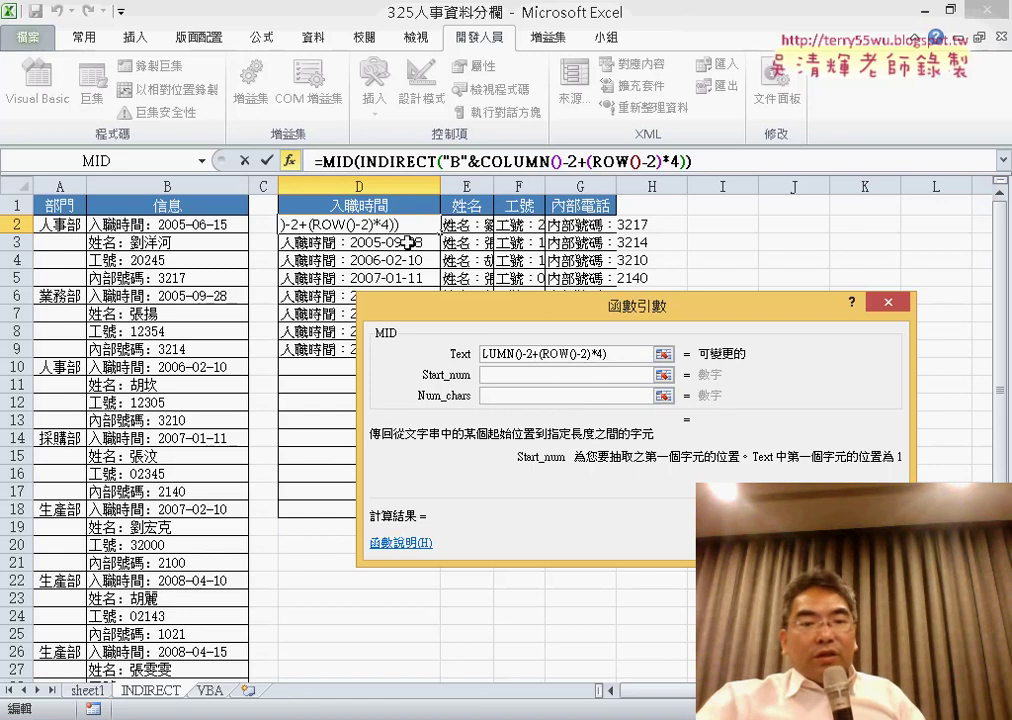
type("le")
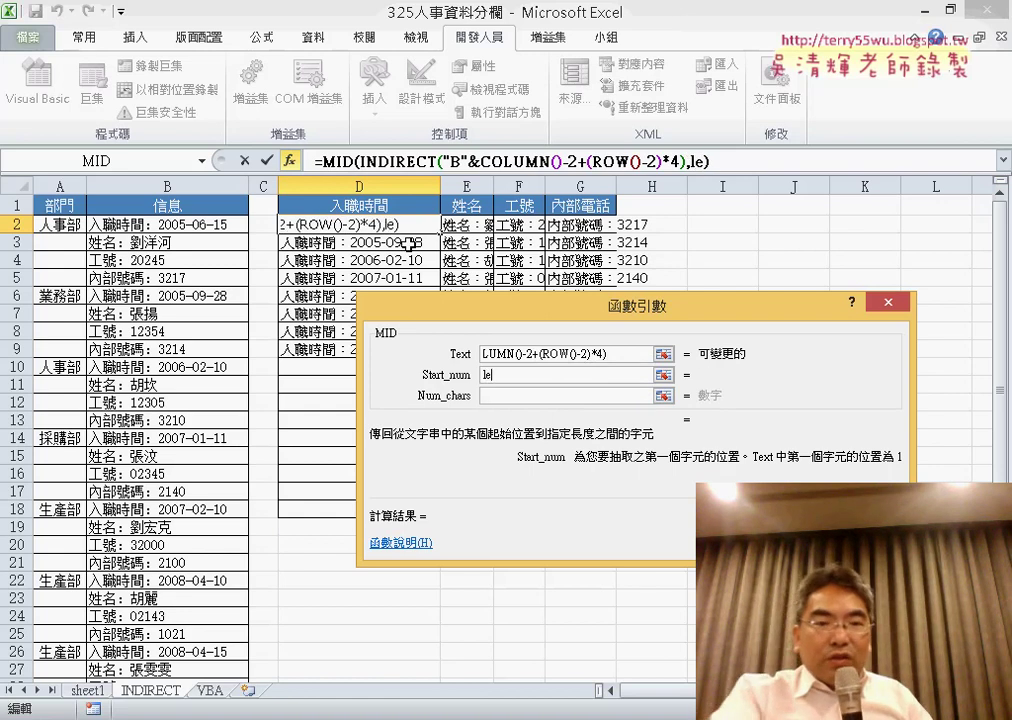
type("n()")
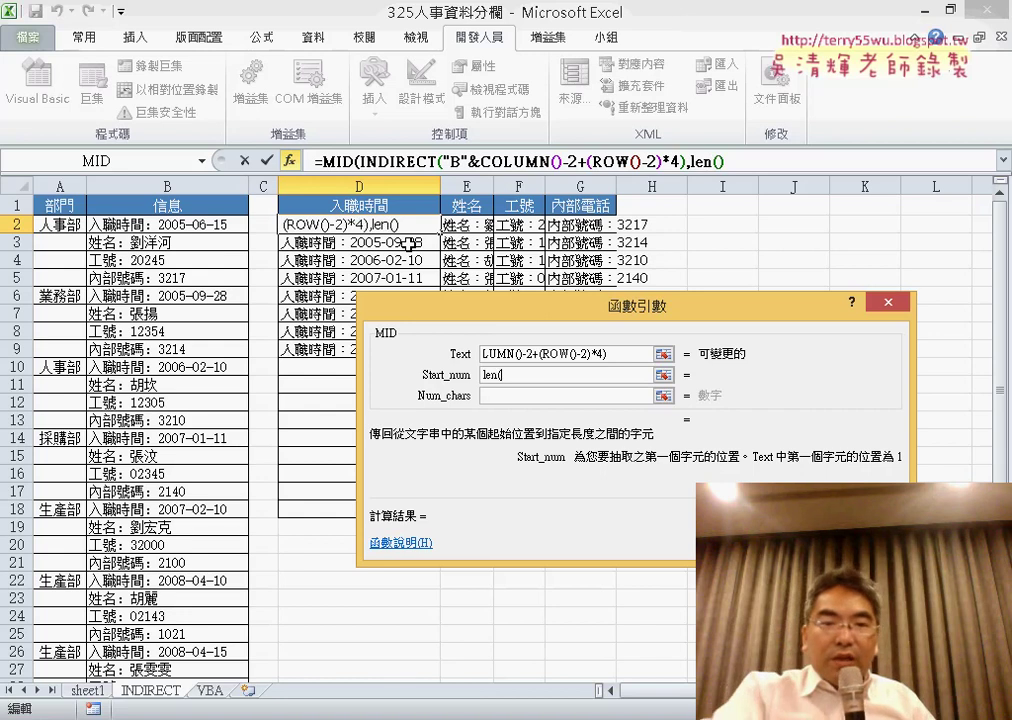
left_click(370, 206)
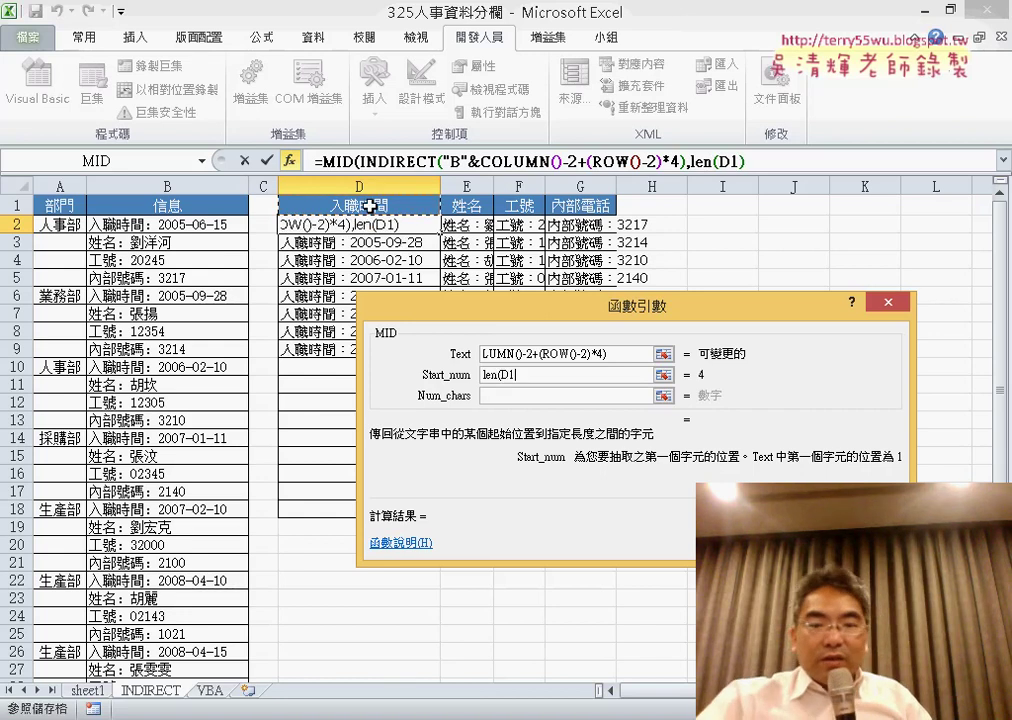
type(")+")
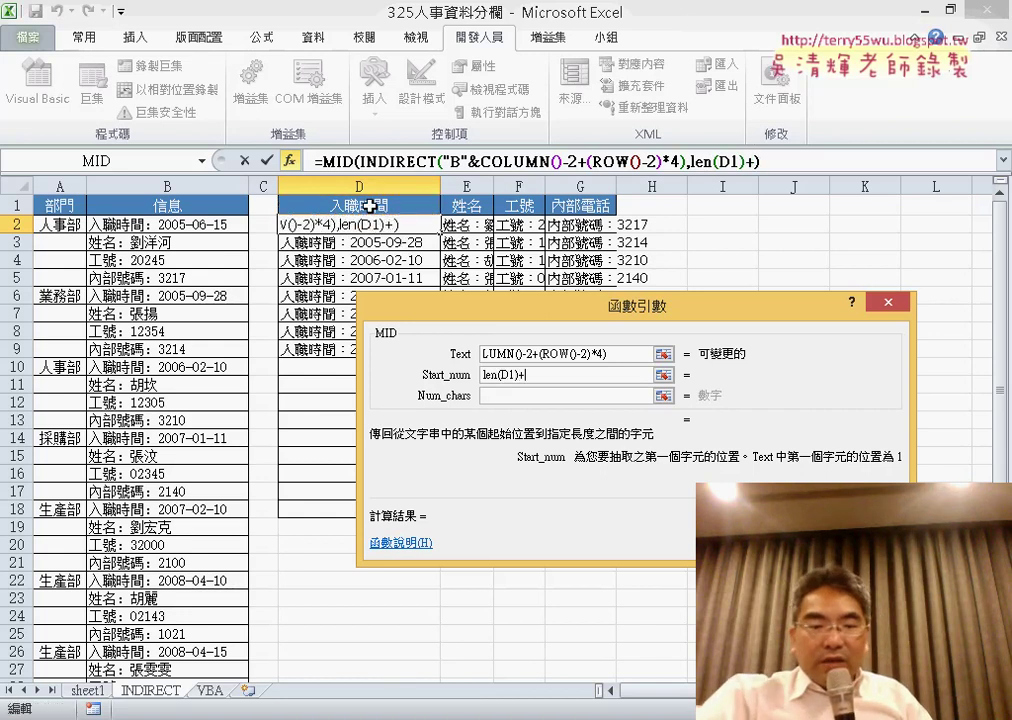
type("2")
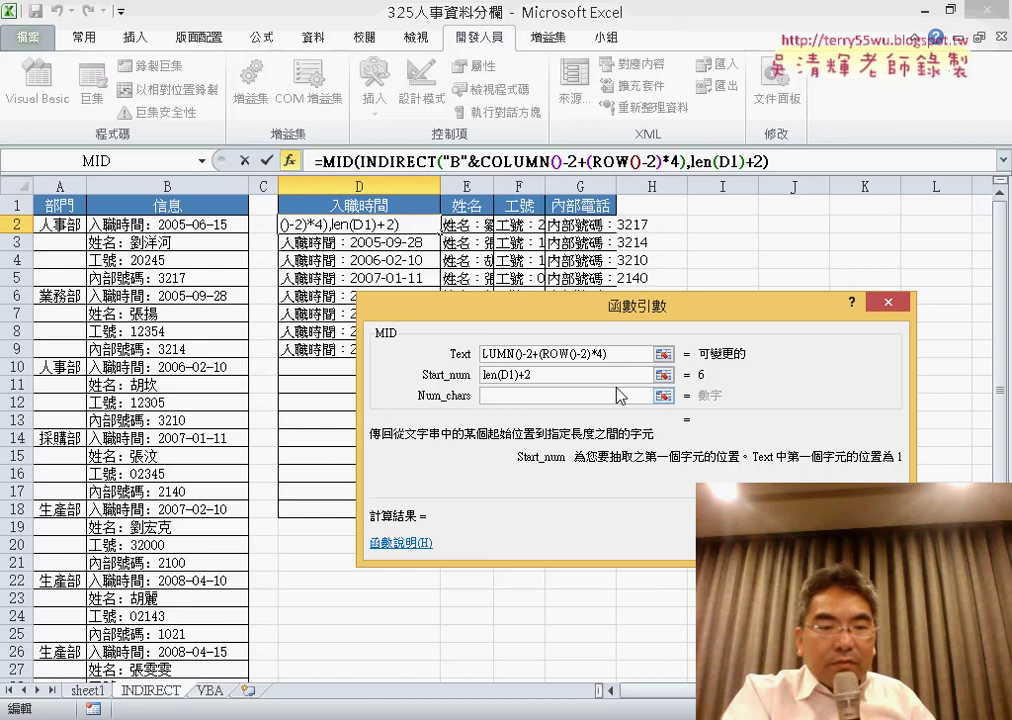
key("F4")
key("F4")
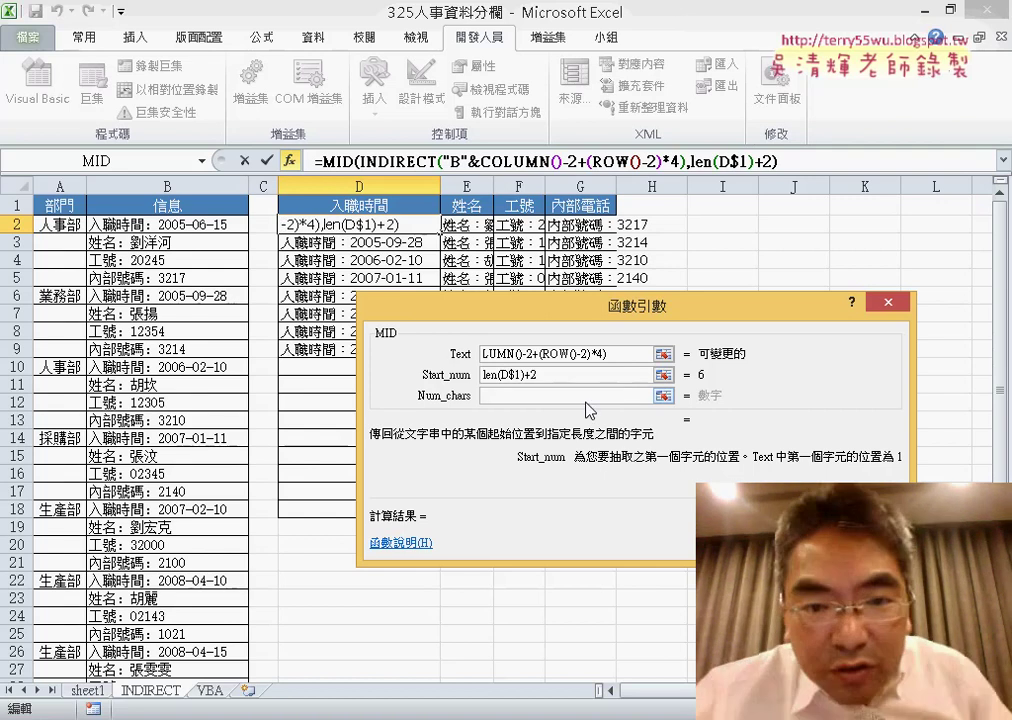
left_click(581, 396)
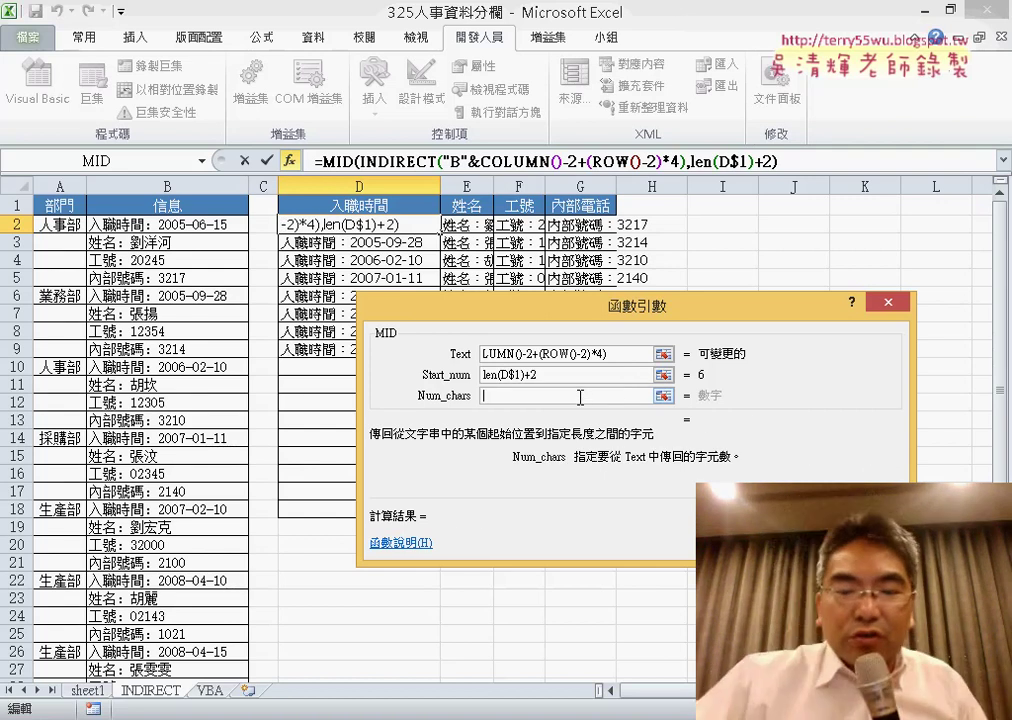
type("99")
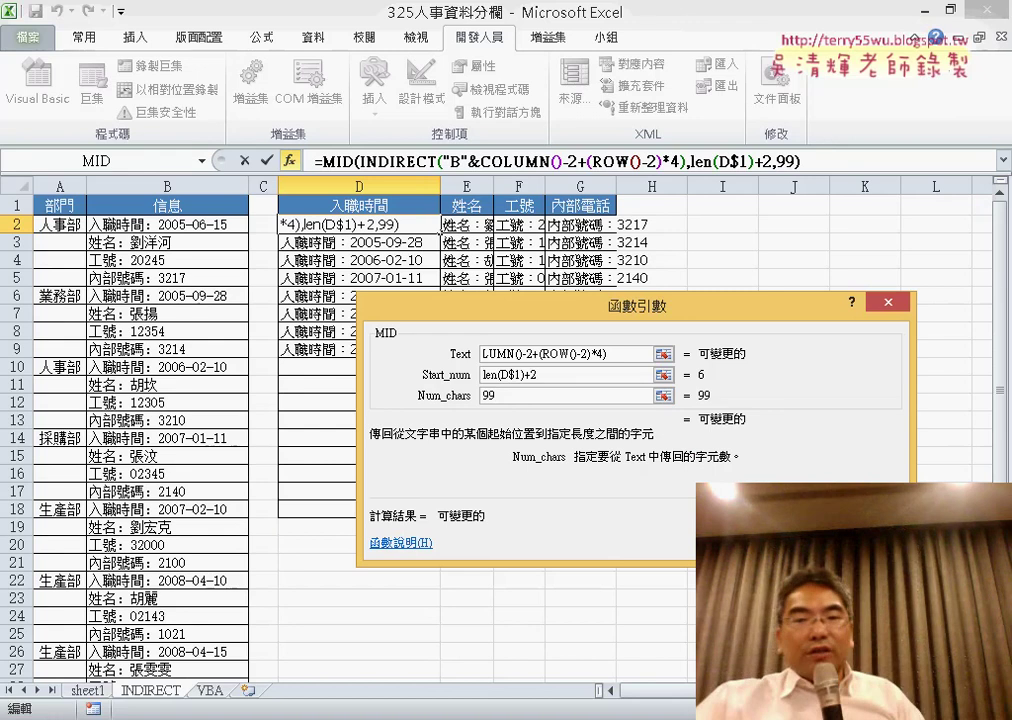
key("Return")
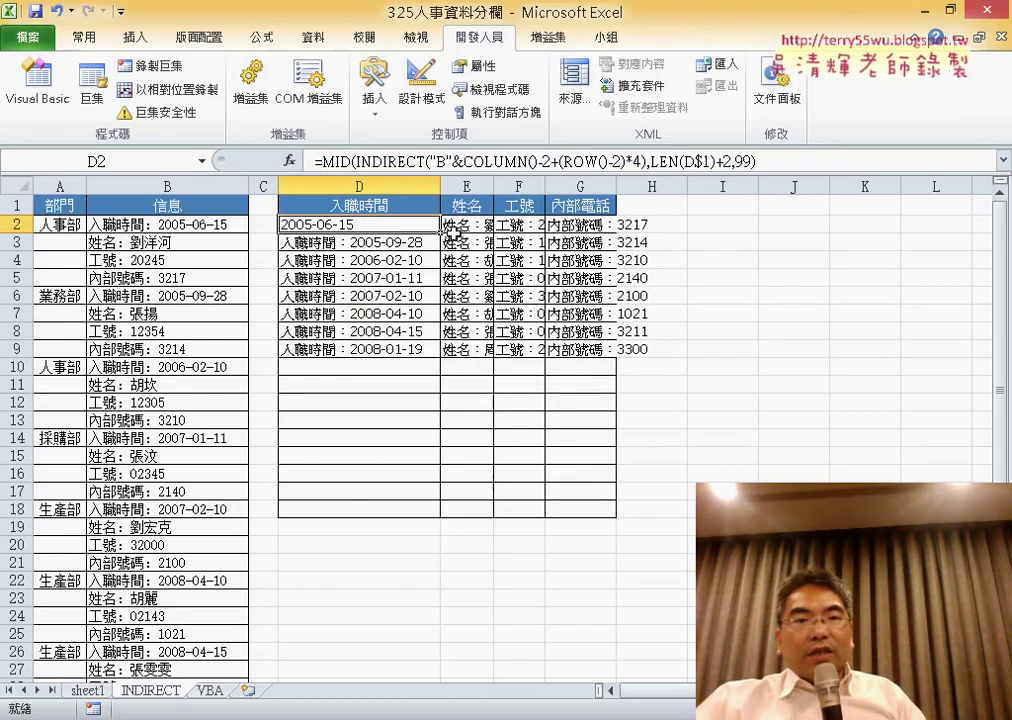
- Fill the MID formula across D2:G9 and auto-fit column D to the dates
left_click_drag(440, 232, 622, 236)
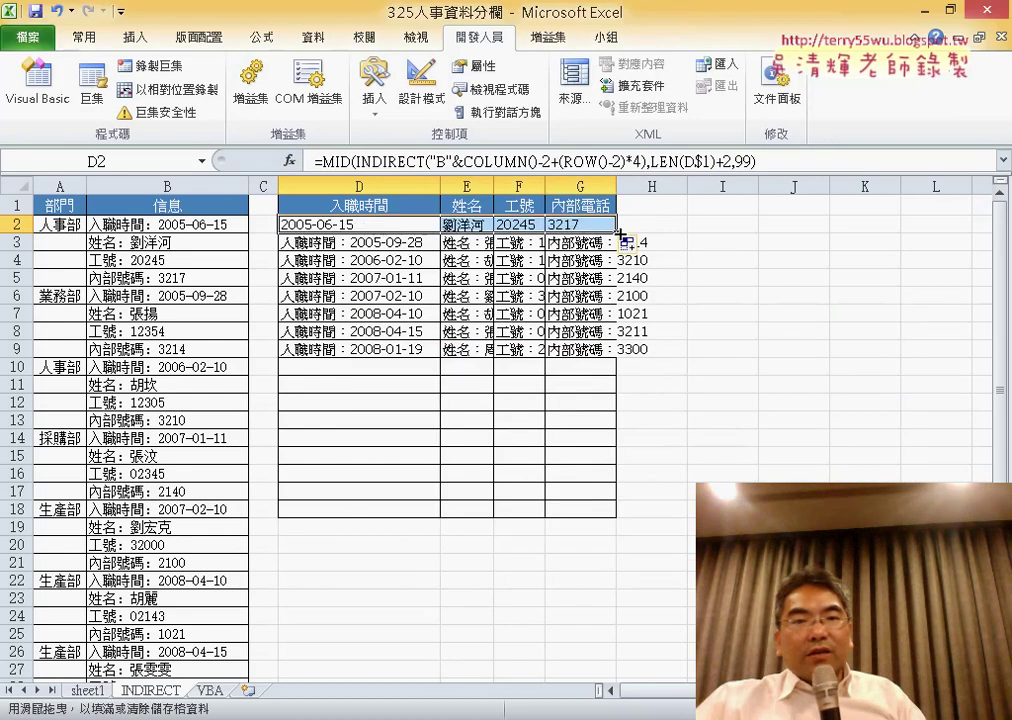
left_click_drag(621, 237, 620, 355)
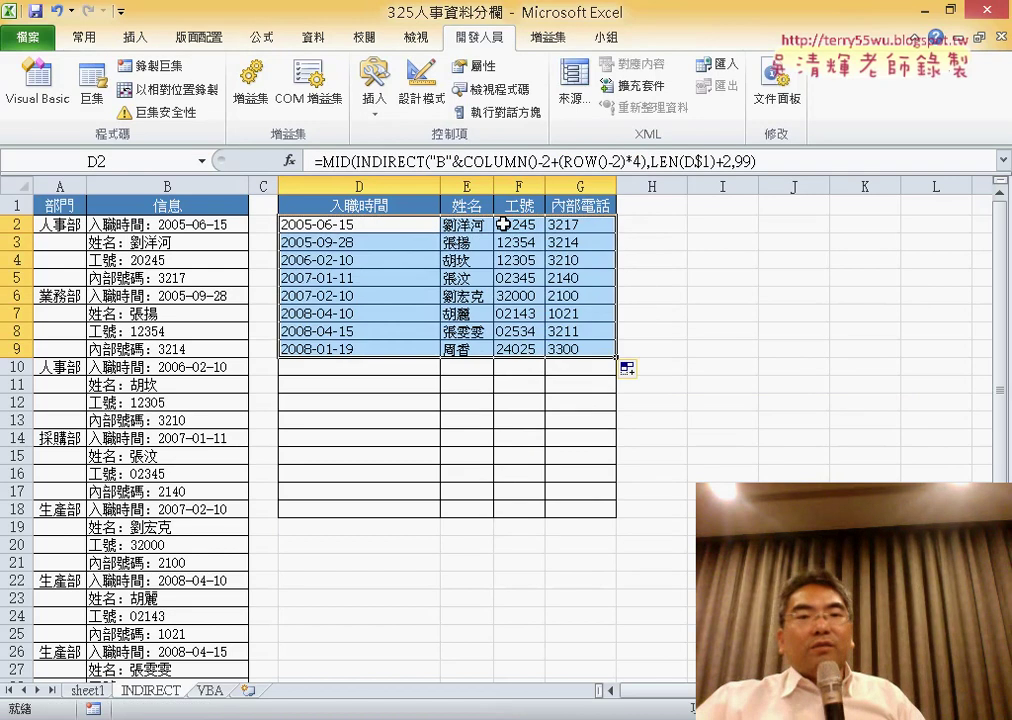
double_click(446, 187)
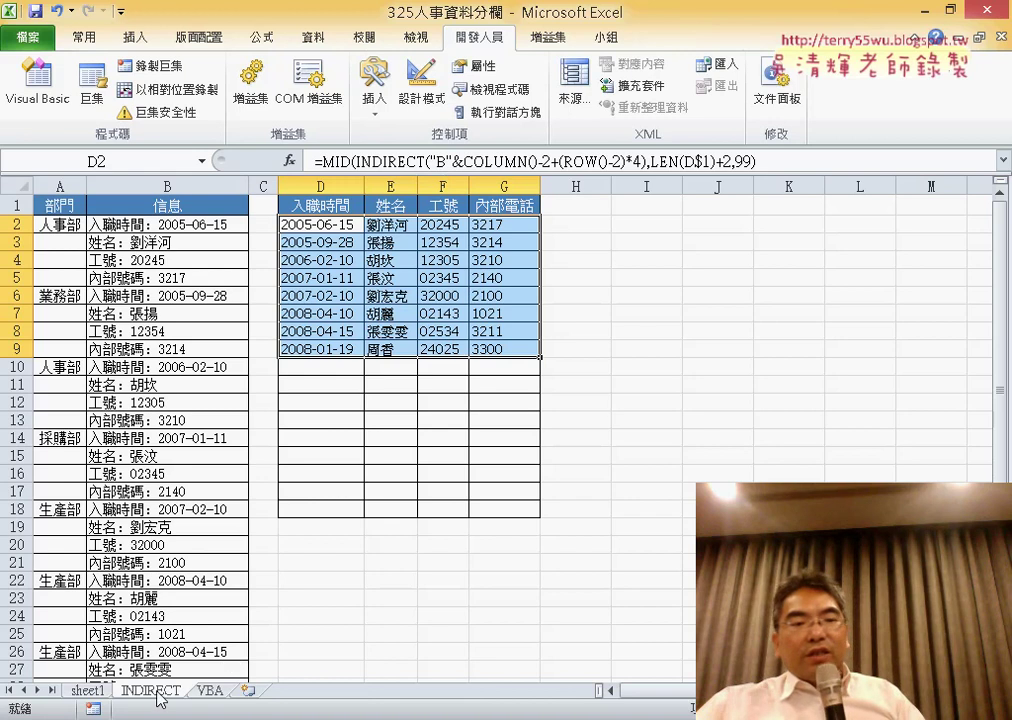
- On the VBA sheet, run 輸出2到33表格 and check the 2–33 numbers in D2:G9
left_click(210, 690)
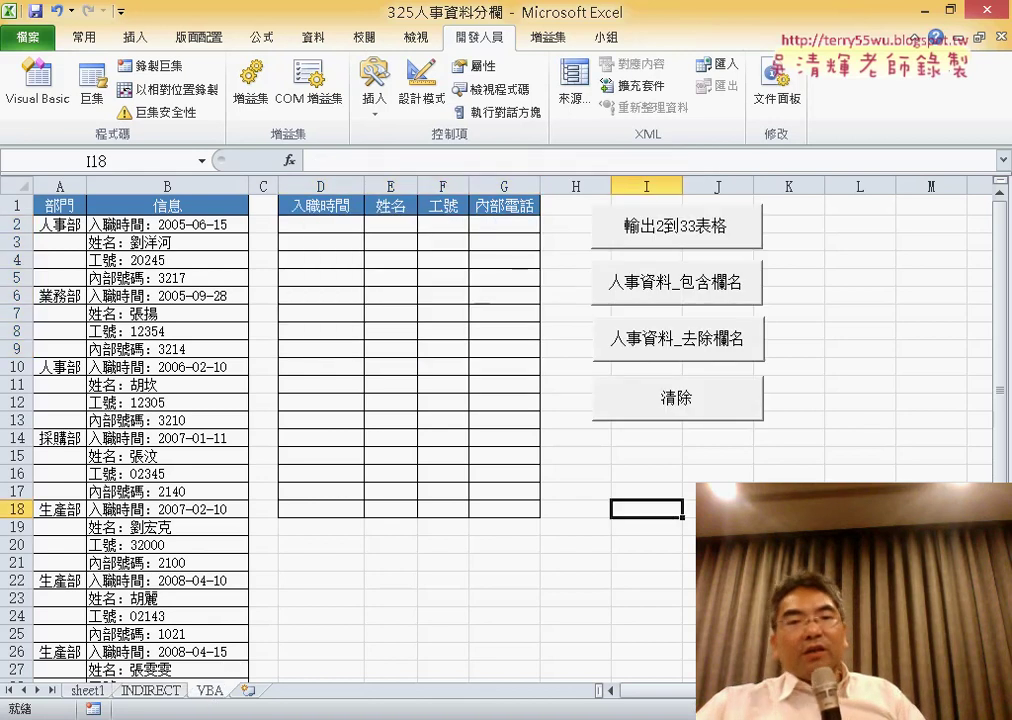
left_click(860, 491)
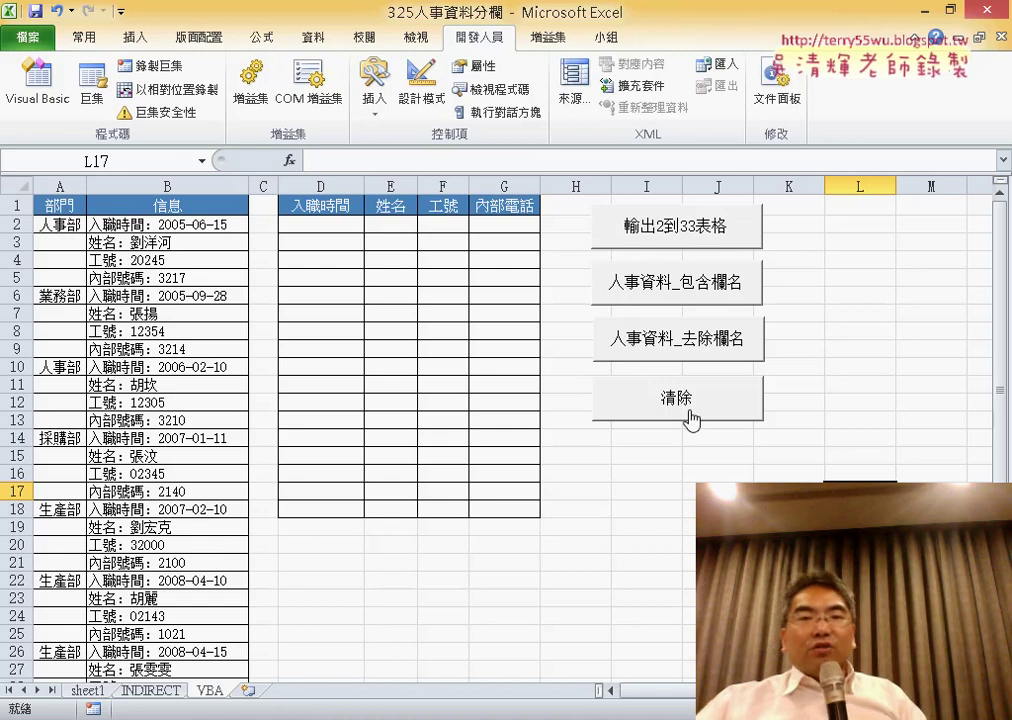
left_click(690, 222)
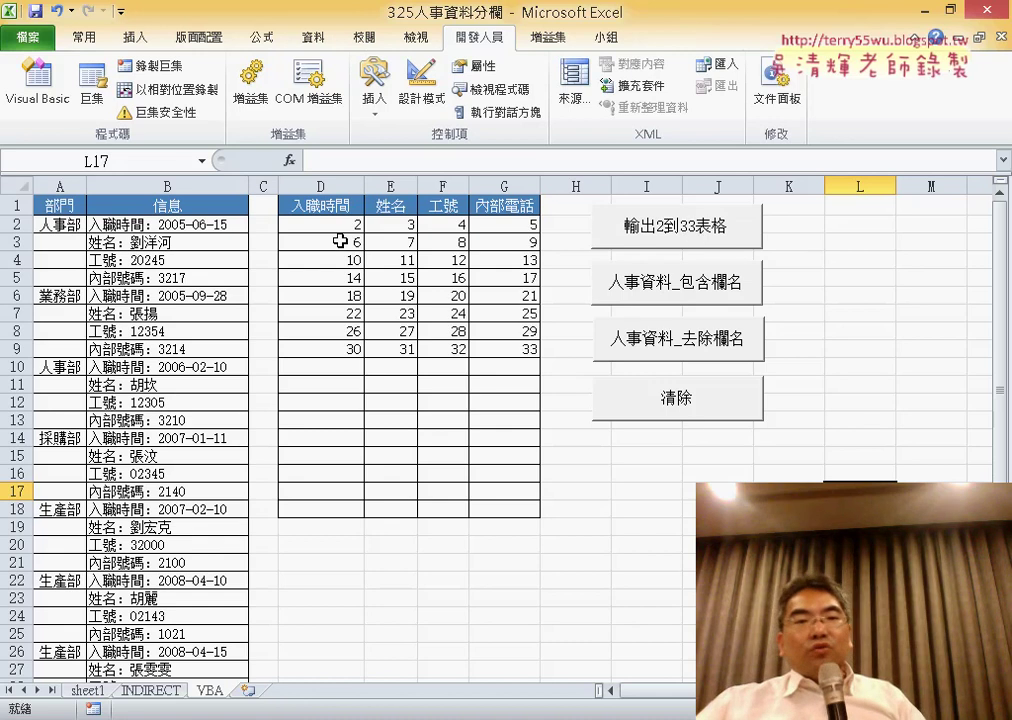
left_click_drag(345, 224, 517, 346)
left_click(517, 346)
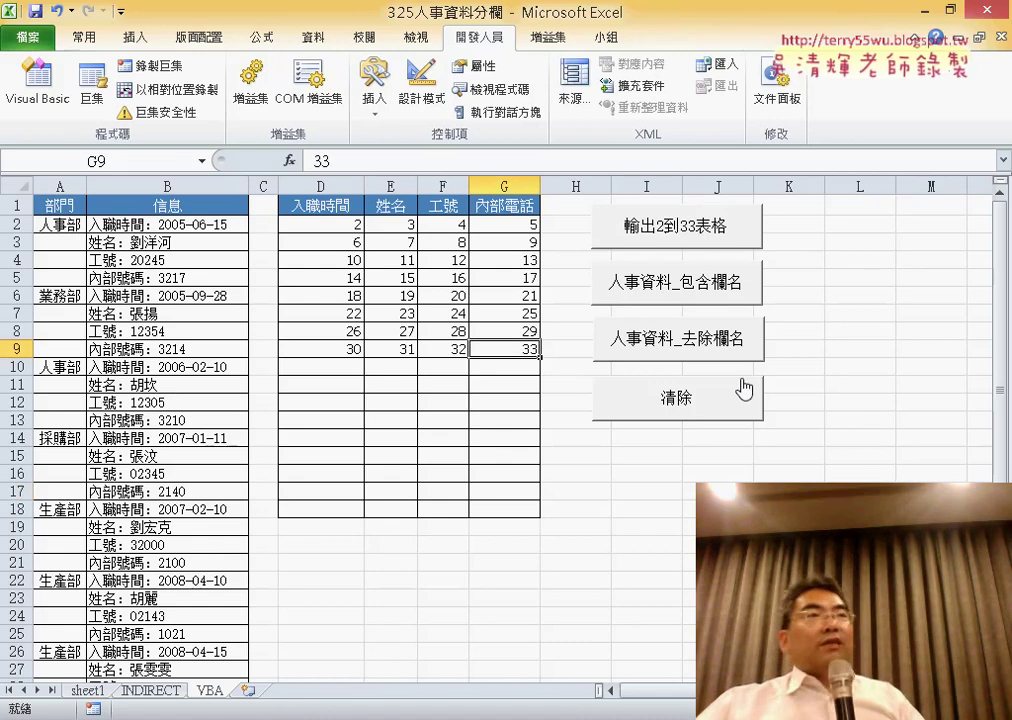
left_click_drag(312, 234, 510, 348)
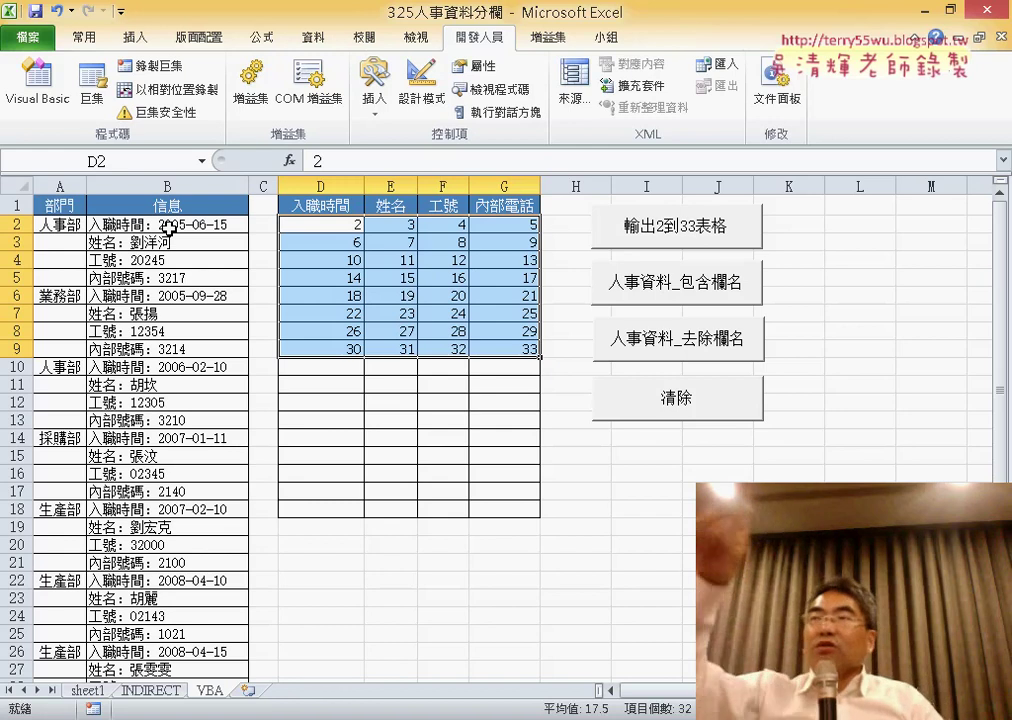
- Run 人事資料_包含欄名, then 人事資料_去除欄名, then 清除 to empty the table
left_click(671, 300)
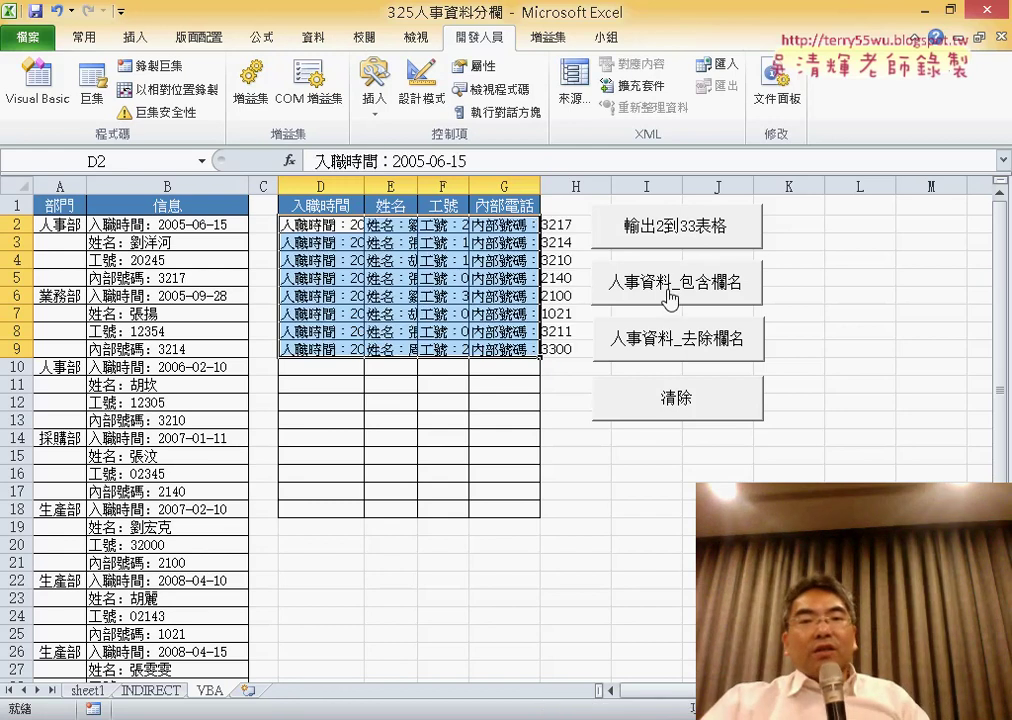
left_click(660, 344)
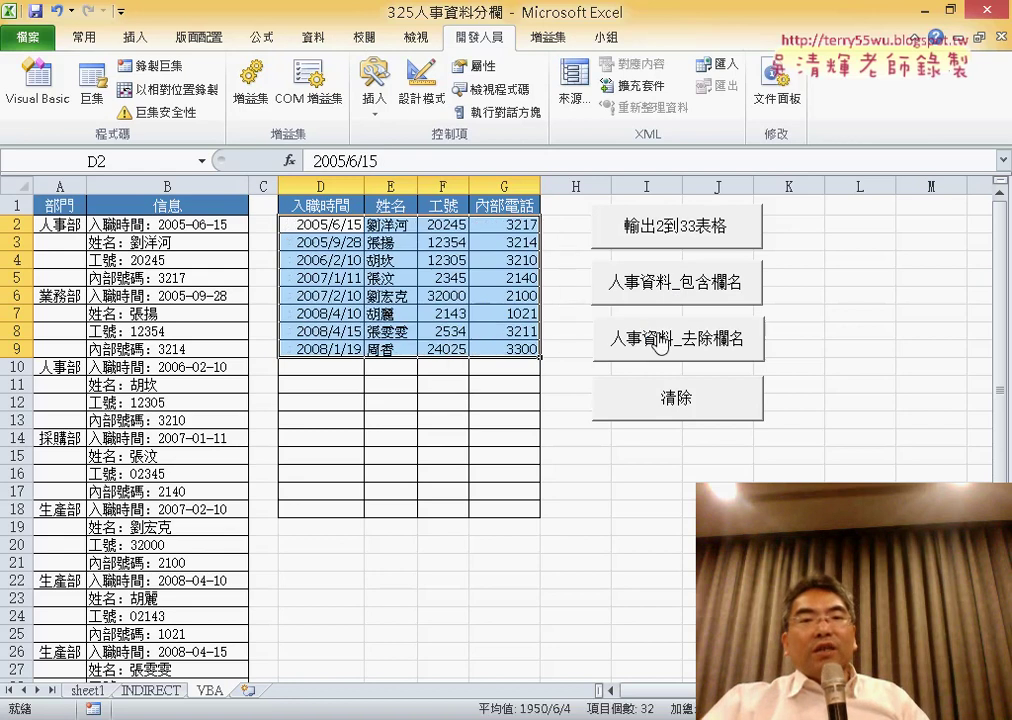
left_click(653, 407)
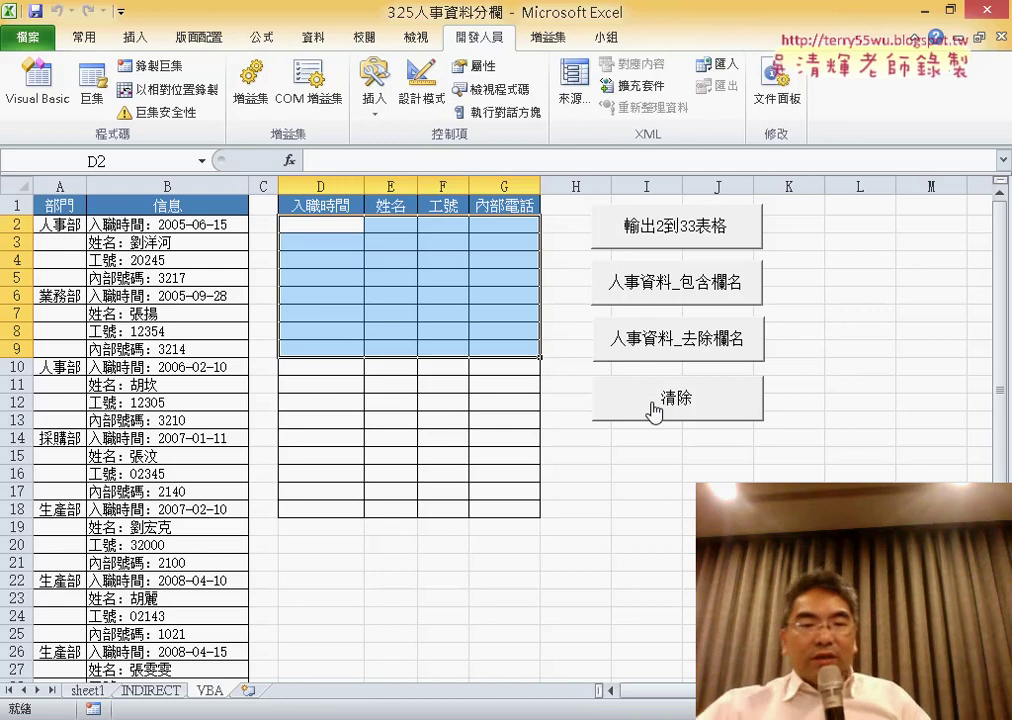
- Return to the INDIRECT sheet and highlight COLUMN()-2+(ROW()-2)*4 in D2's formula
left_click(160, 690)
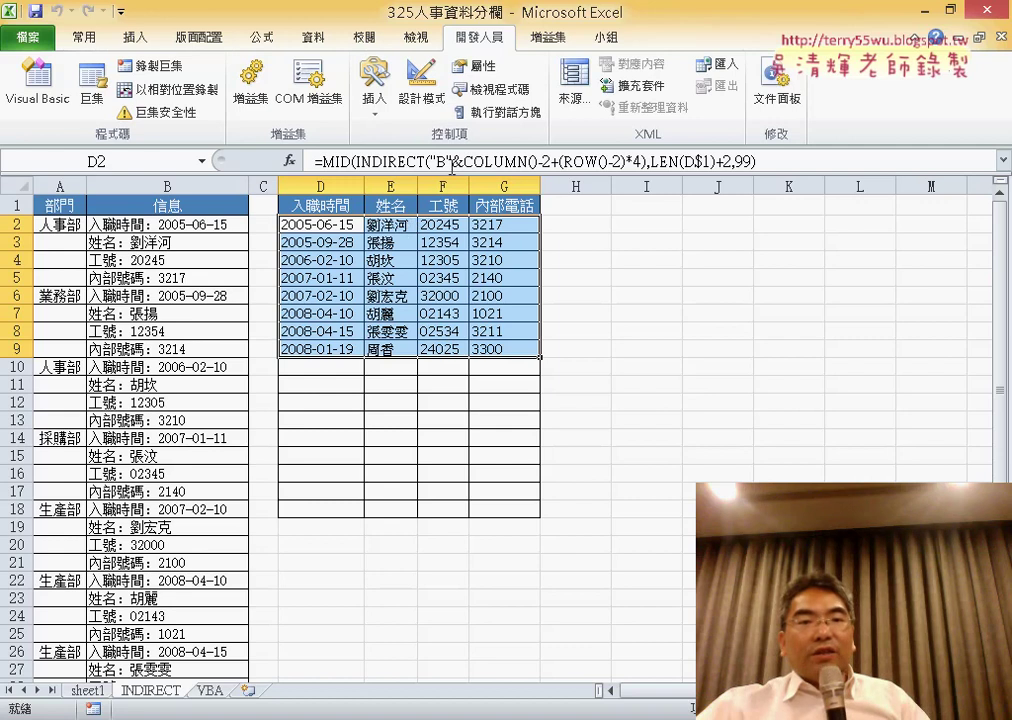
left_click_drag(465, 161, 643, 161)
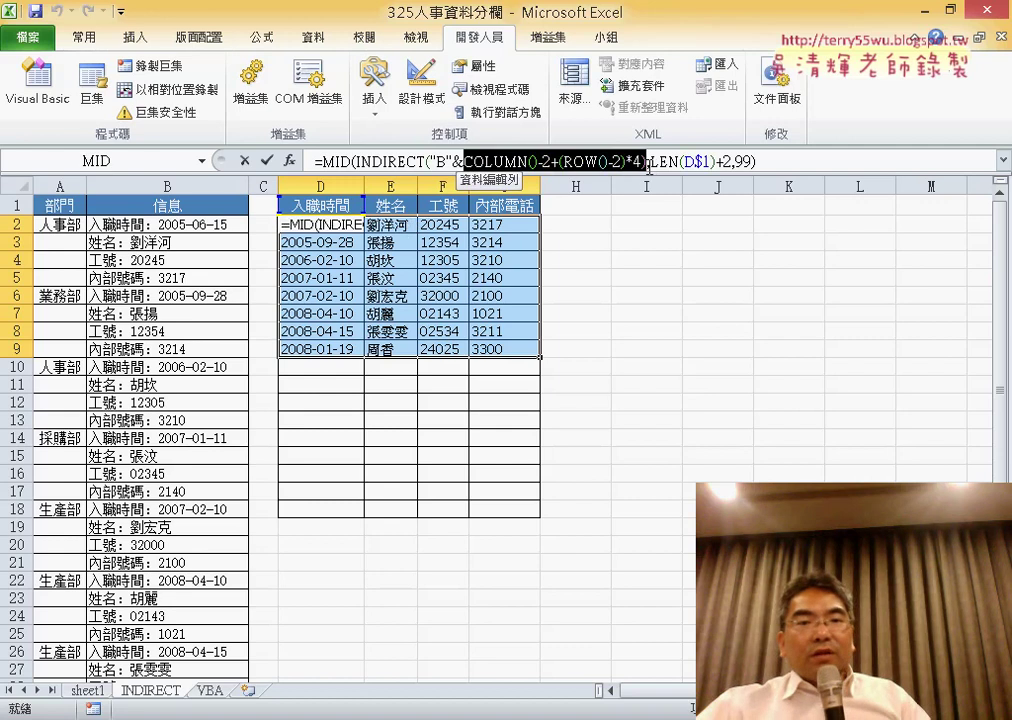